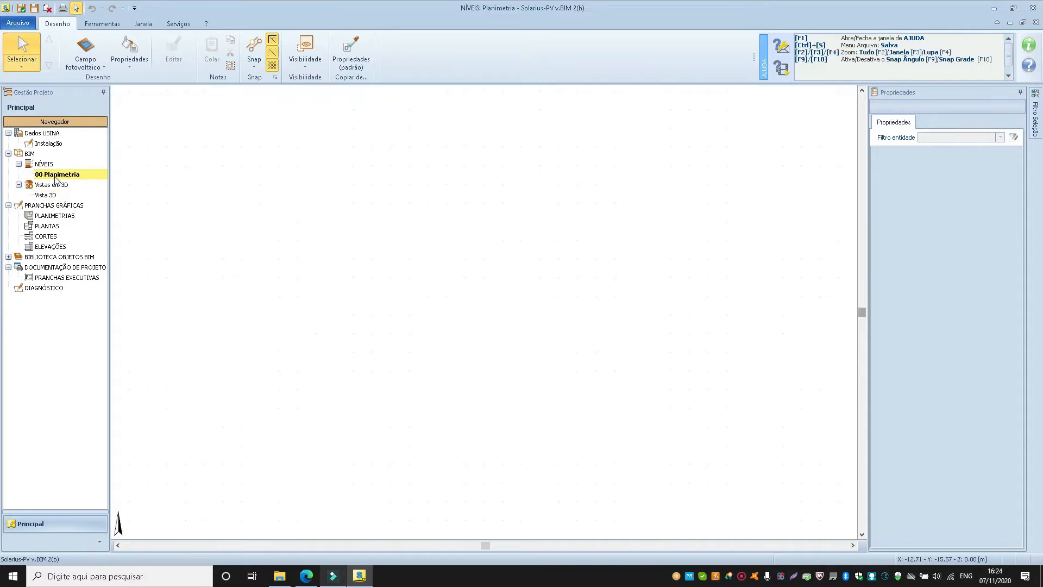
# Draw the outline of a Superfície inclinada in the Planimetria level as a rectangle 15 m long and 6 m wide.
pyautogui.click(121, 518)
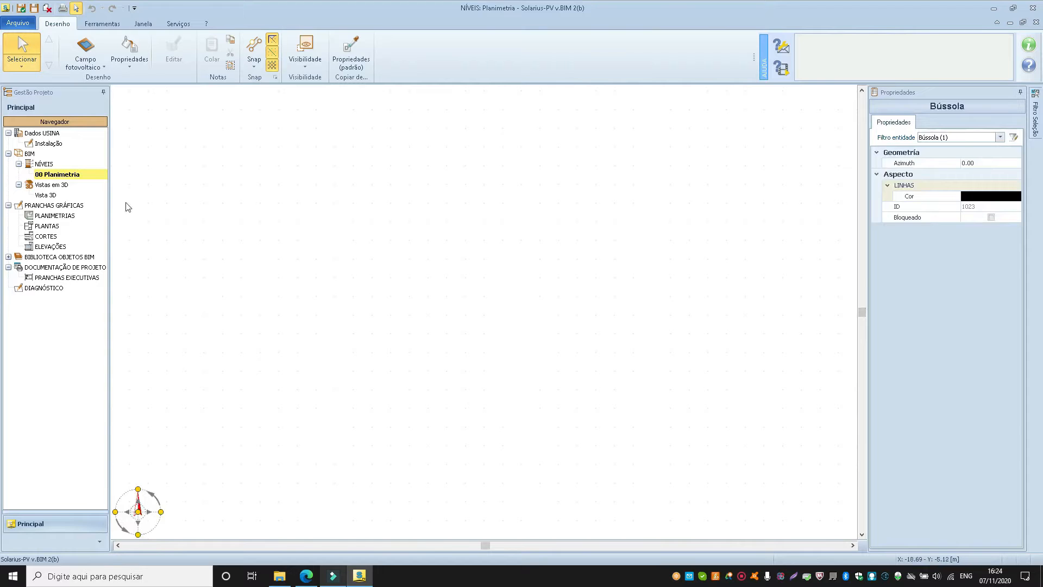
pyautogui.click(83, 66)
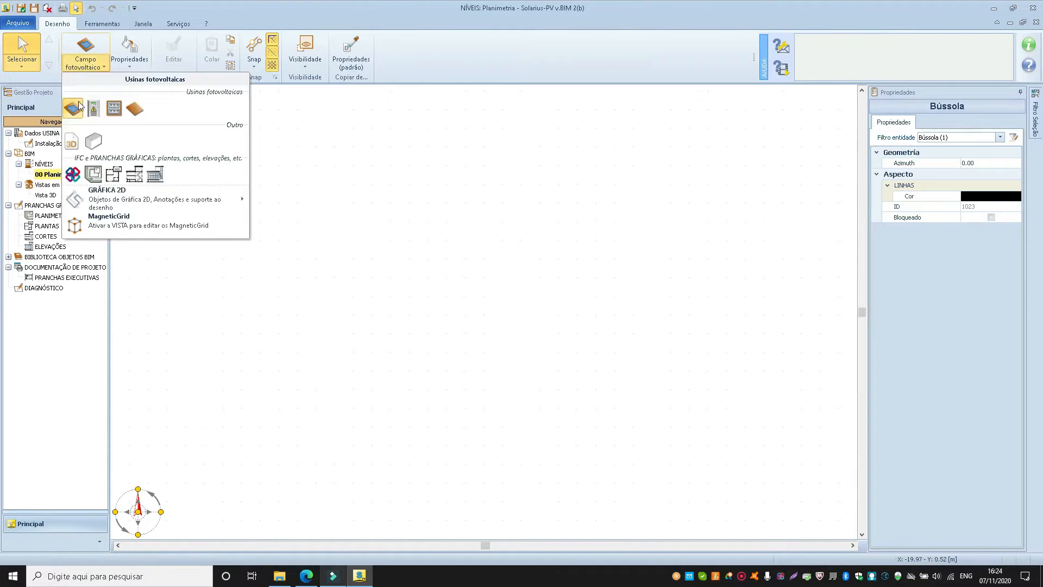
pyautogui.click(138, 109)
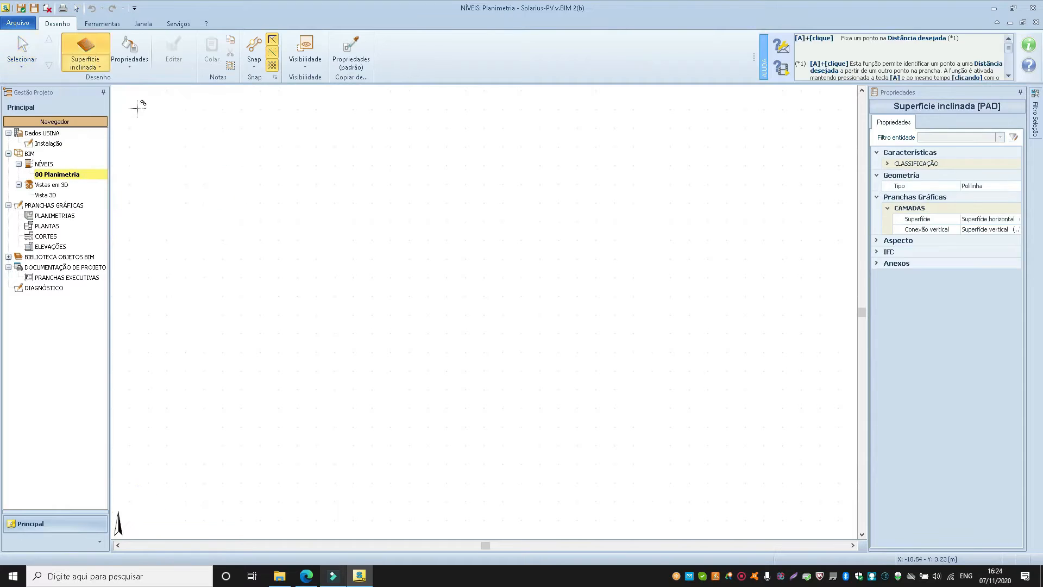
pyautogui.click(187, 189)
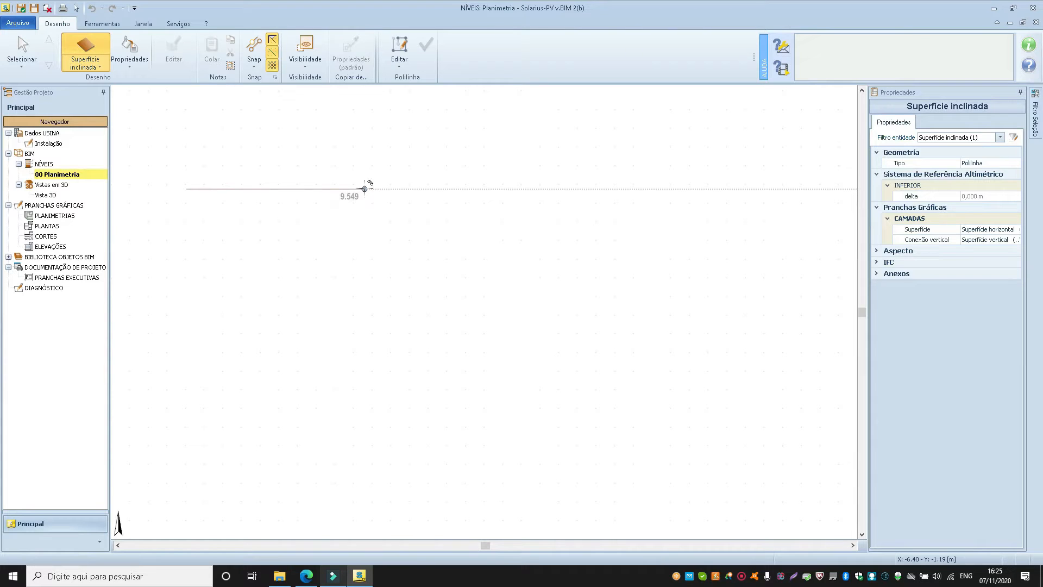
pyautogui.write('15')
pyautogui.press('Return')
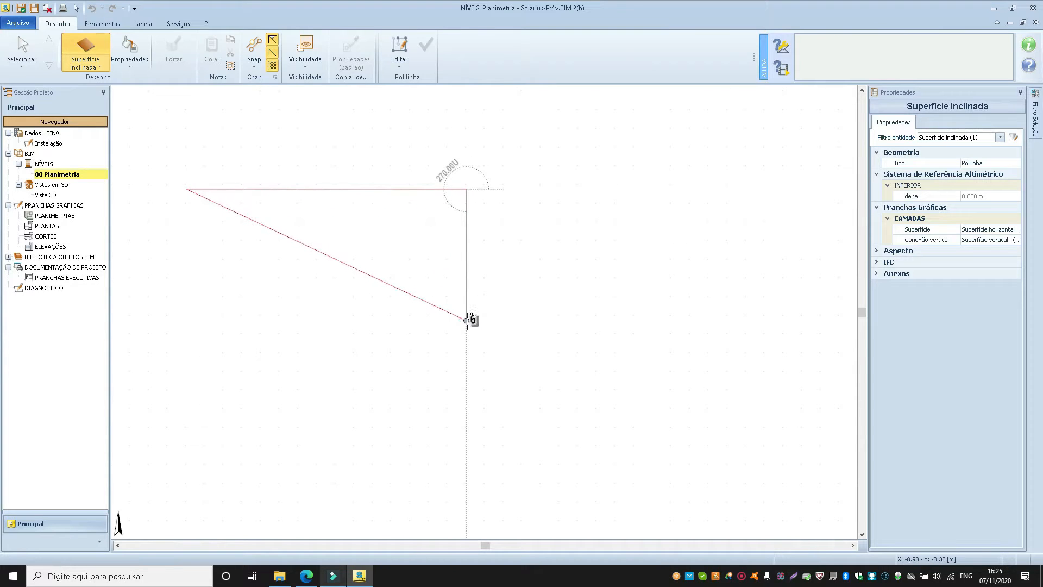
pyautogui.click(466, 300)
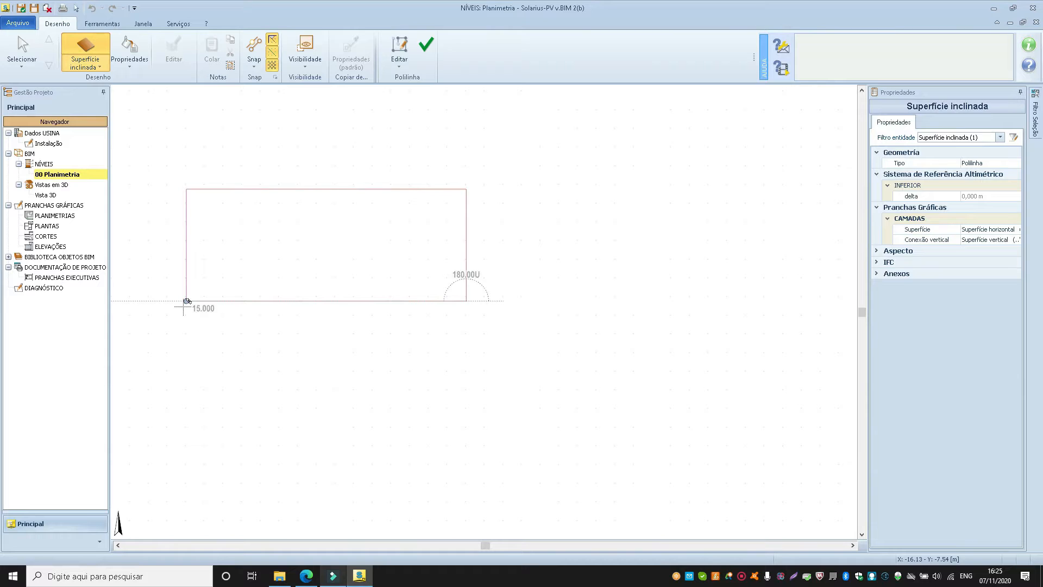
pyautogui.click(186, 300)
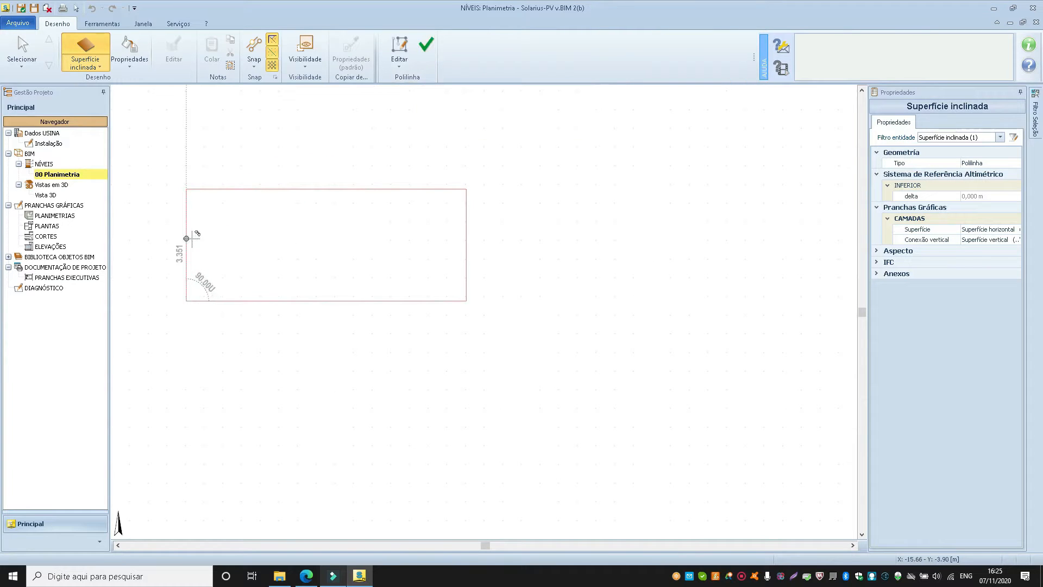
pyautogui.rightClick(186, 238)
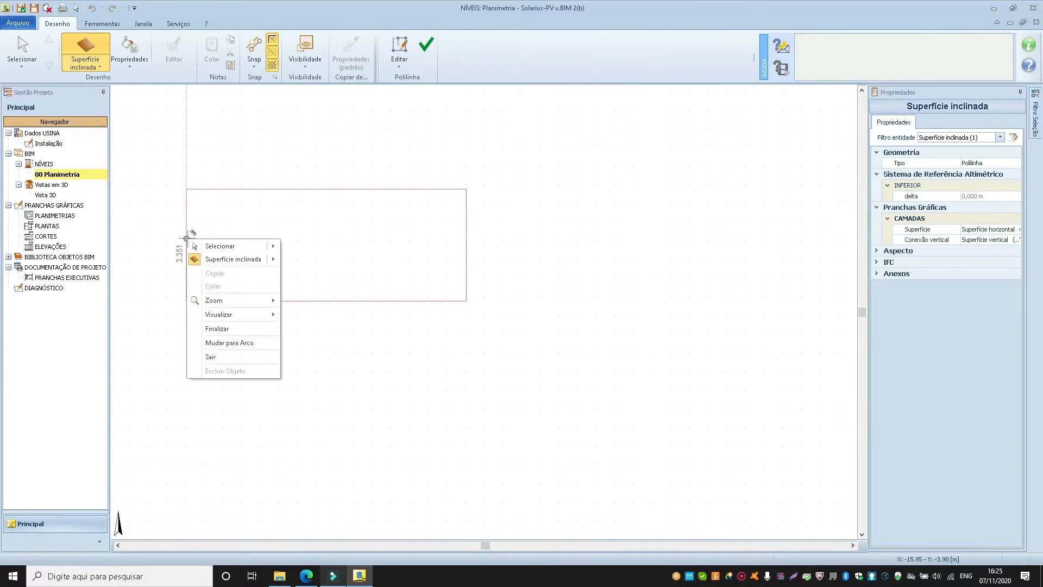
pyautogui.click(218, 328)
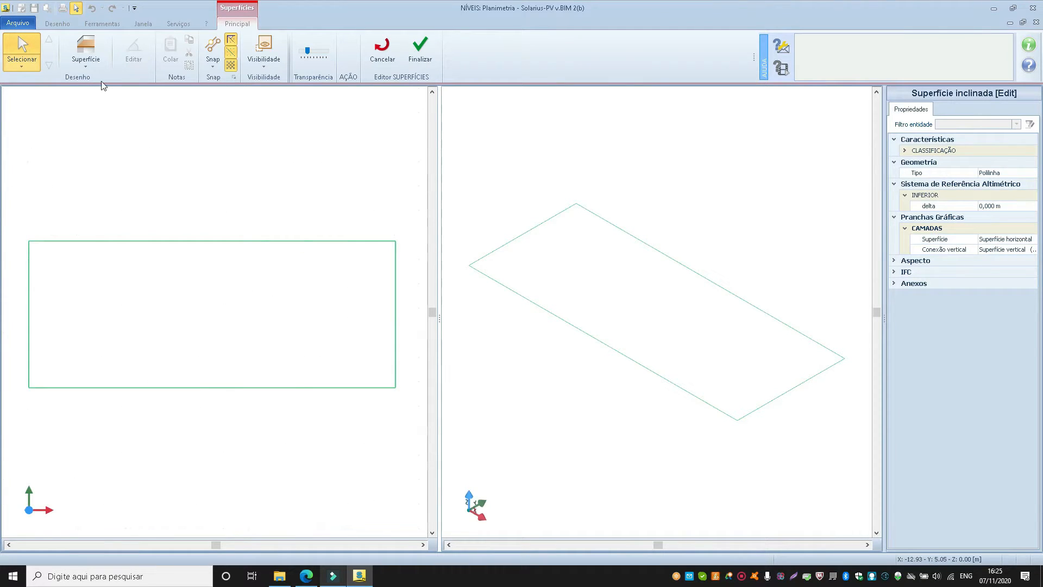
# Draw a Superfície polyline through the four corners of the rectangular outline so it covers the whole area.
pyautogui.click(84, 59)
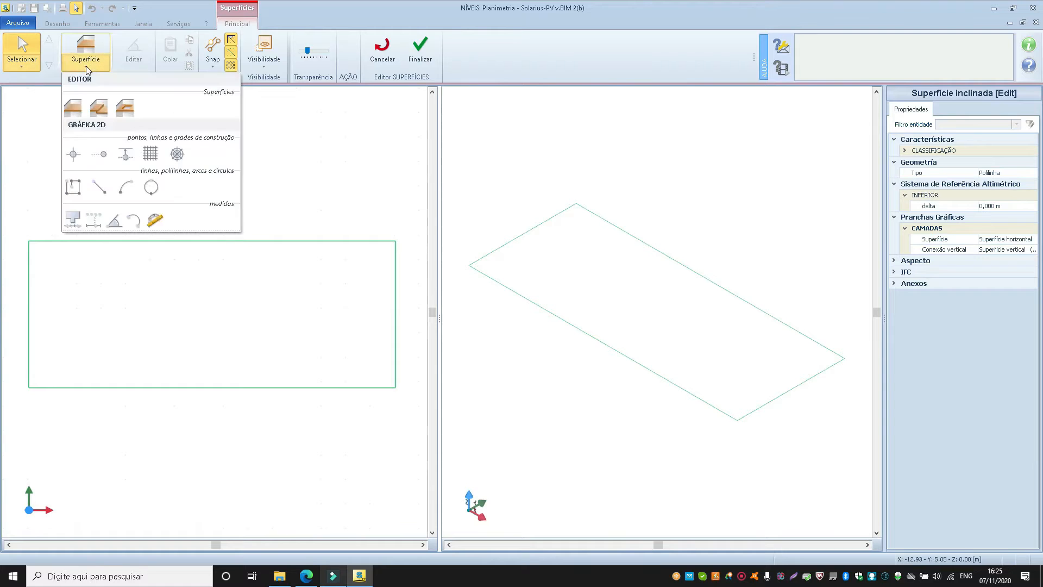
pyautogui.click(74, 111)
pyautogui.click(29, 388)
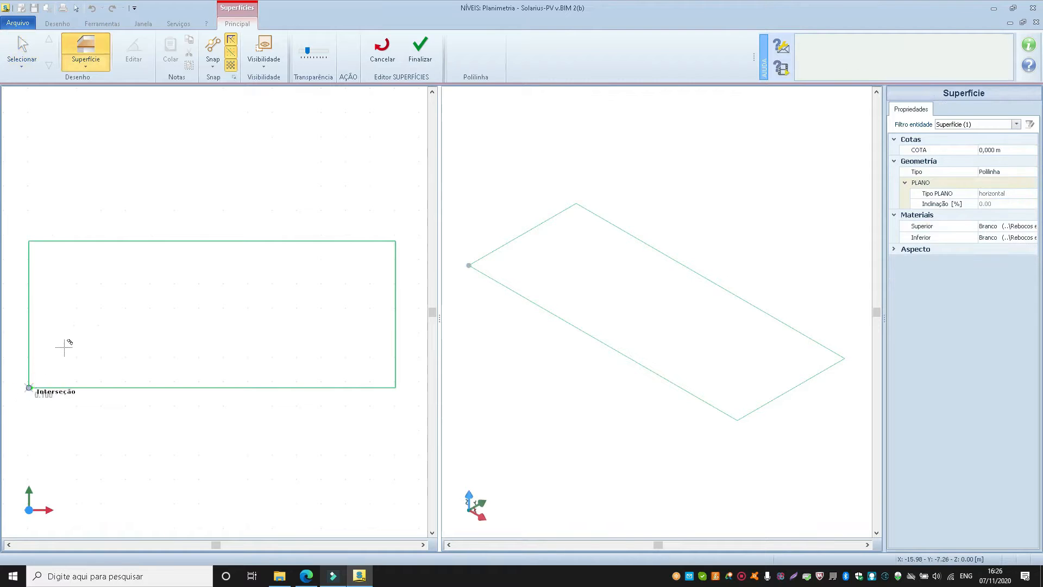
pyautogui.click(28, 241)
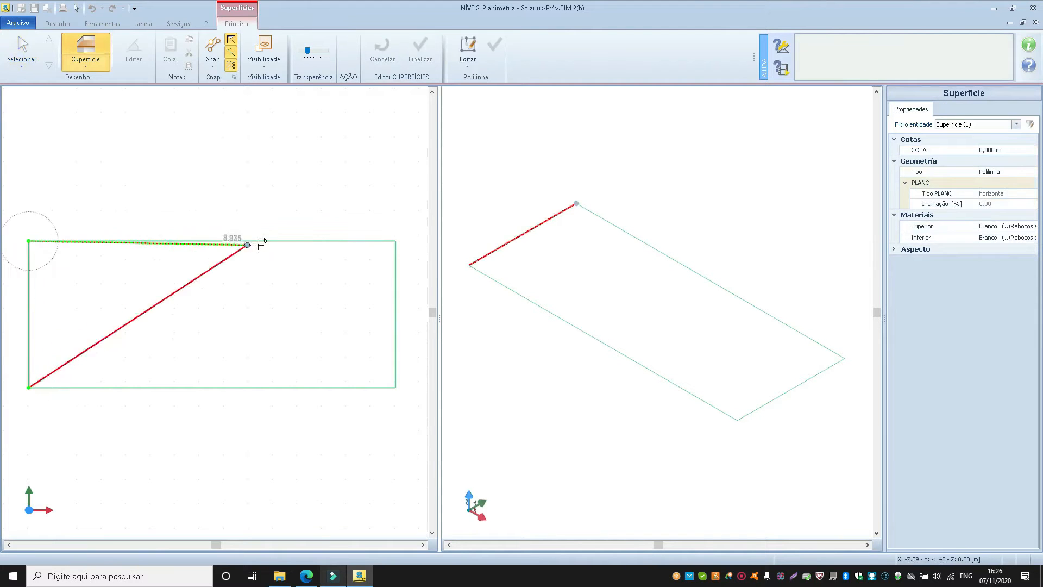
pyautogui.click(395, 240)
pyautogui.click(395, 387)
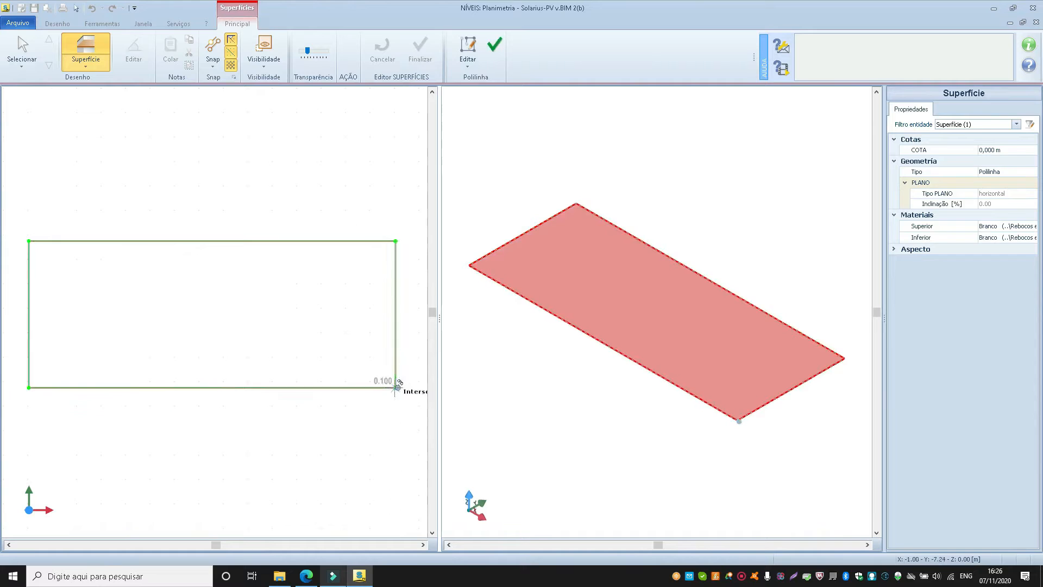
pyautogui.click(494, 43)
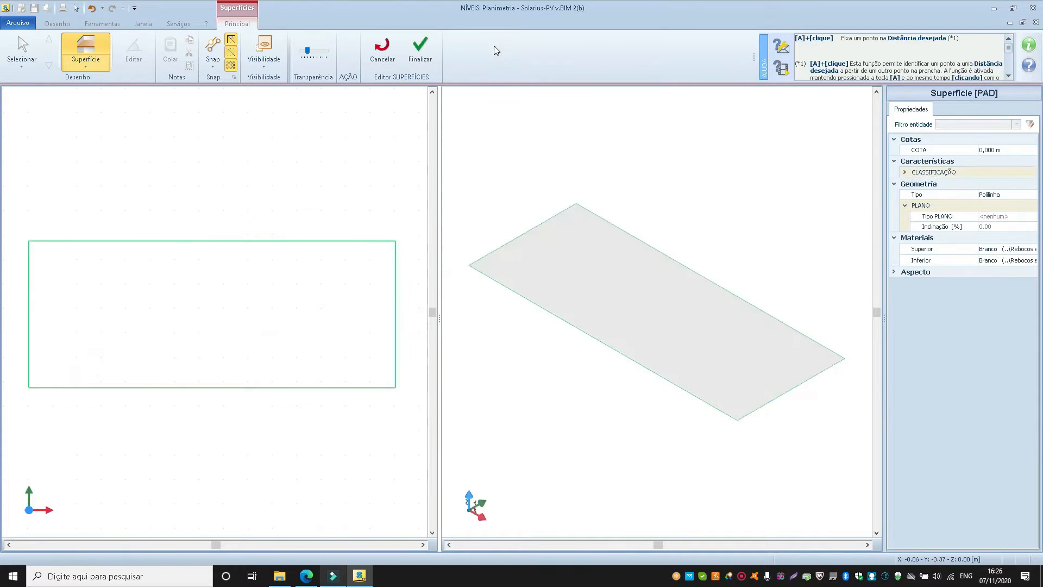
pyautogui.click(20, 53)
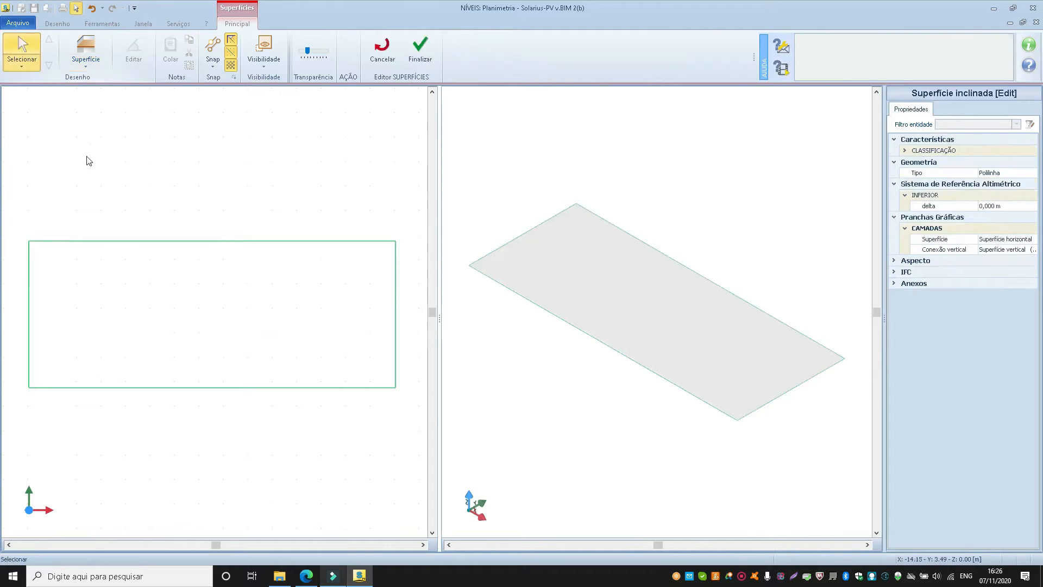
# Set the plane type of the rectangular surface to linha de inclinação.
pyautogui.click(597, 283)
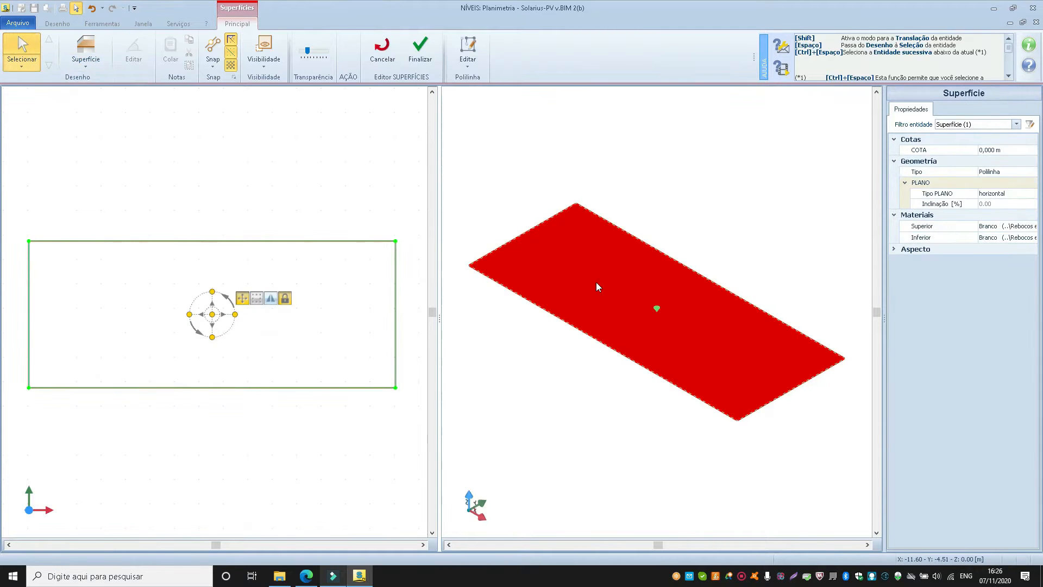
pyautogui.click(292, 197)
pyautogui.click(569, 271)
pyautogui.click(343, 223)
pyautogui.click(534, 268)
pyautogui.click(1008, 195)
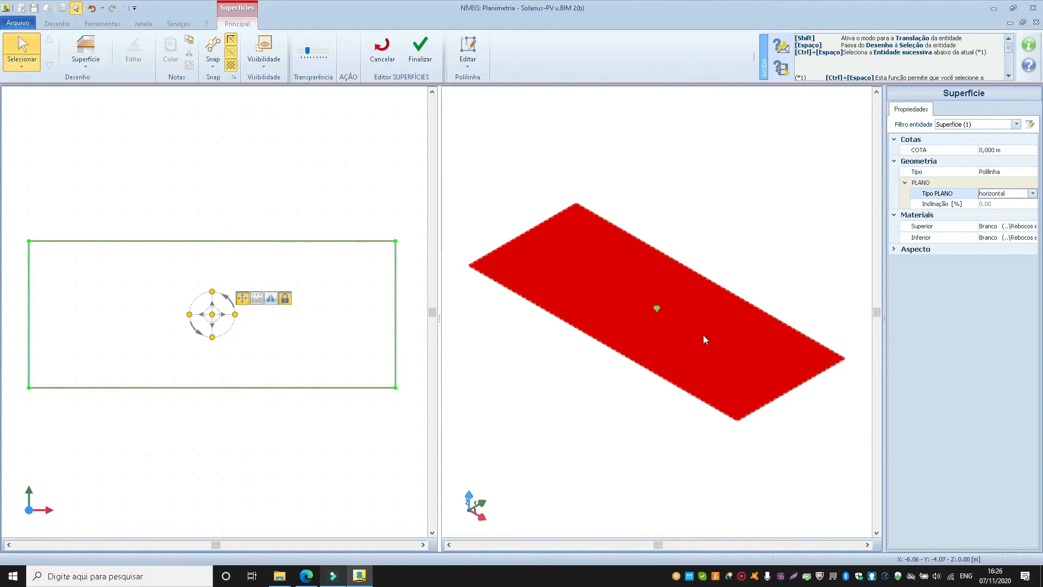
pyautogui.click(1032, 193)
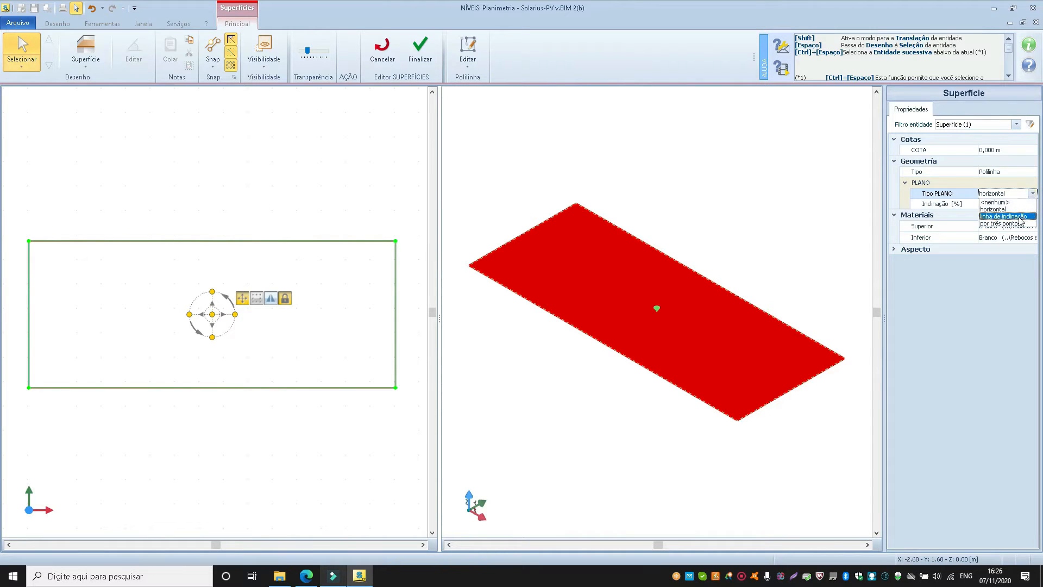
pyautogui.click(1022, 216)
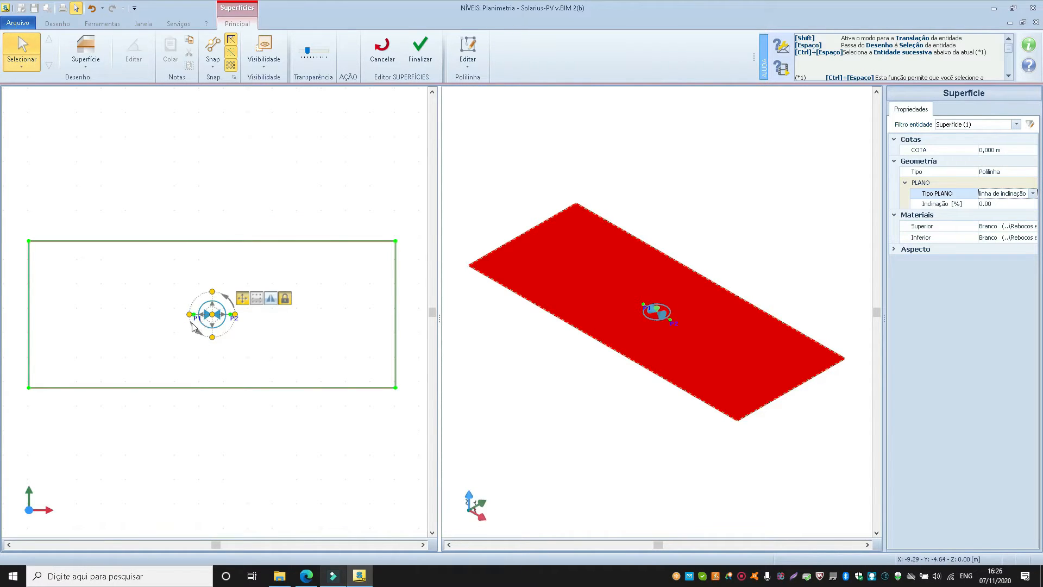
# Move point P1 of the slope line to the upper-left corner of the surface in plan.
pyautogui.scroll(2, 193, 324)
pyautogui.scroll(3, 217, 316)
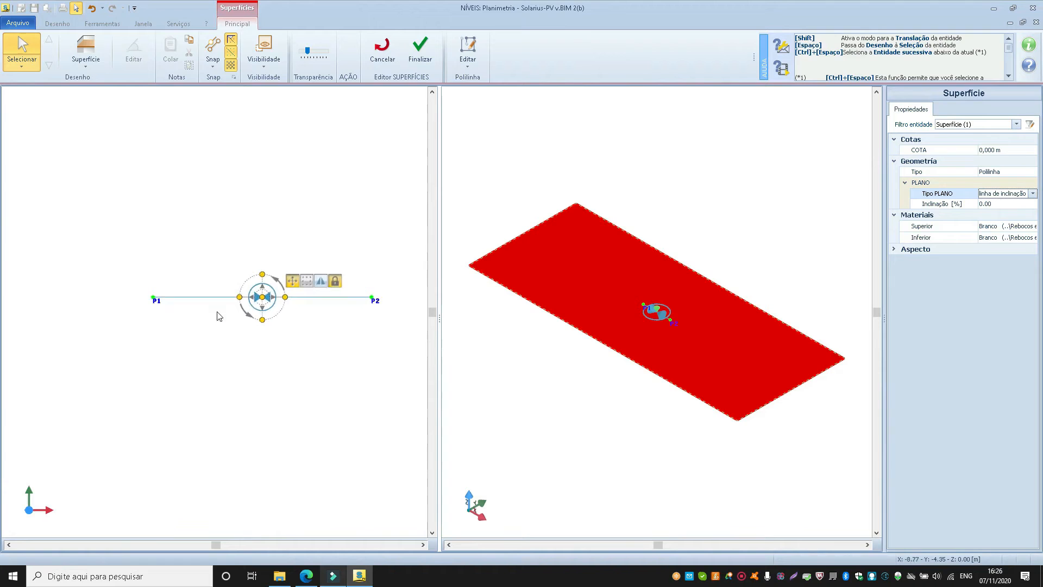
pyautogui.click(153, 298)
pyautogui.scroll(-4, 181, 302)
pyautogui.scroll(-1, 185, 294)
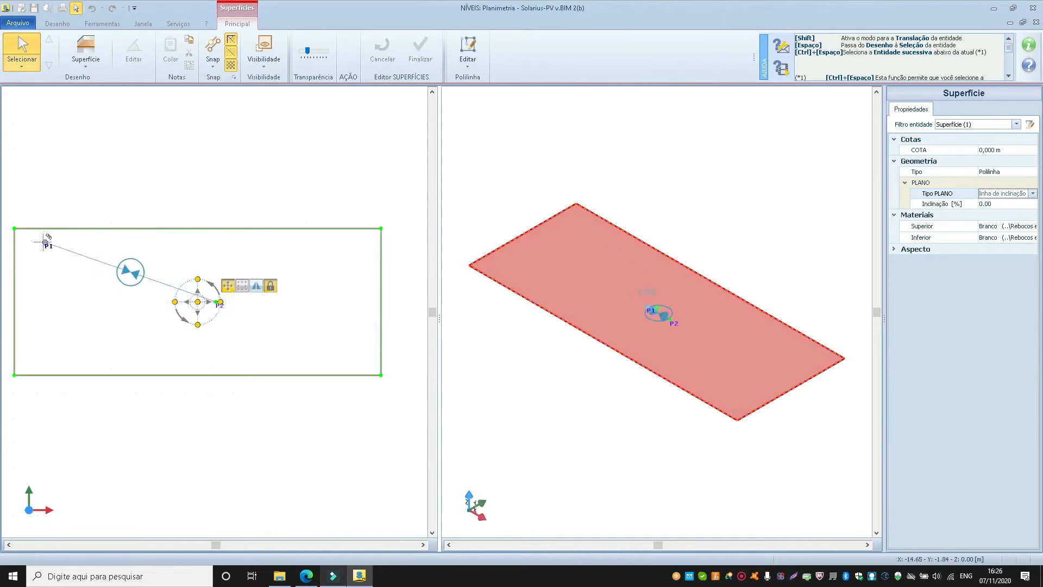
pyautogui.click(23, 234)
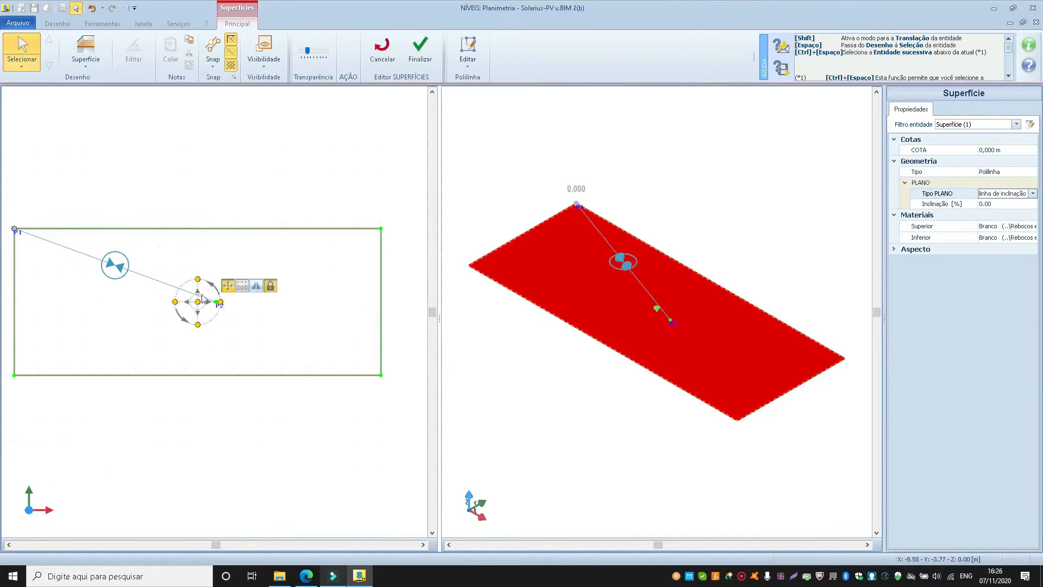
# Move point P2 of the slope line to the lower-left corner of the surface in plan.
pyautogui.scroll(6, 218, 307)
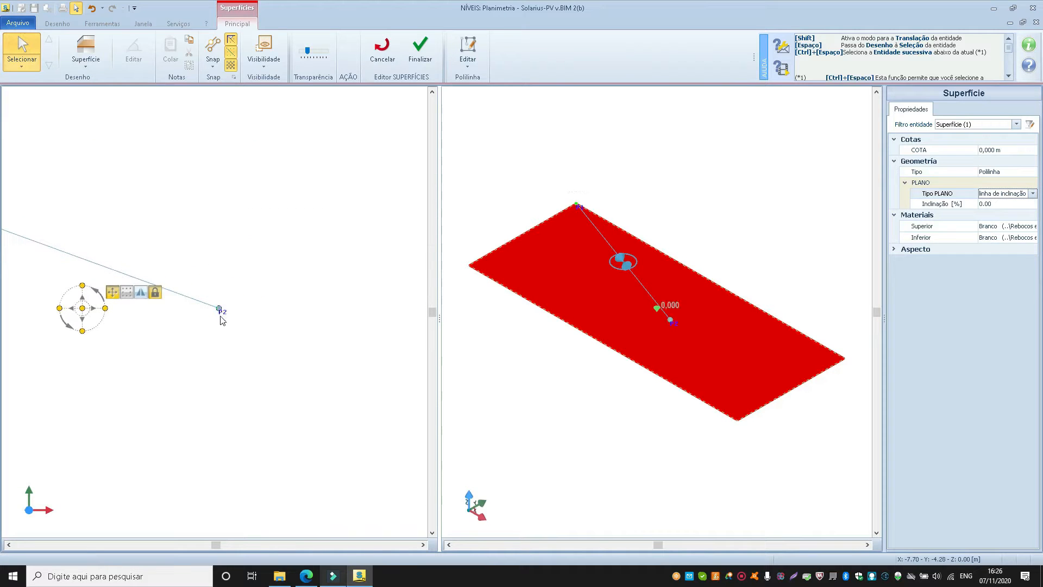
pyautogui.click(219, 310)
pyautogui.scroll(-2, 250, 266)
pyautogui.scroll(-1, 250, 269)
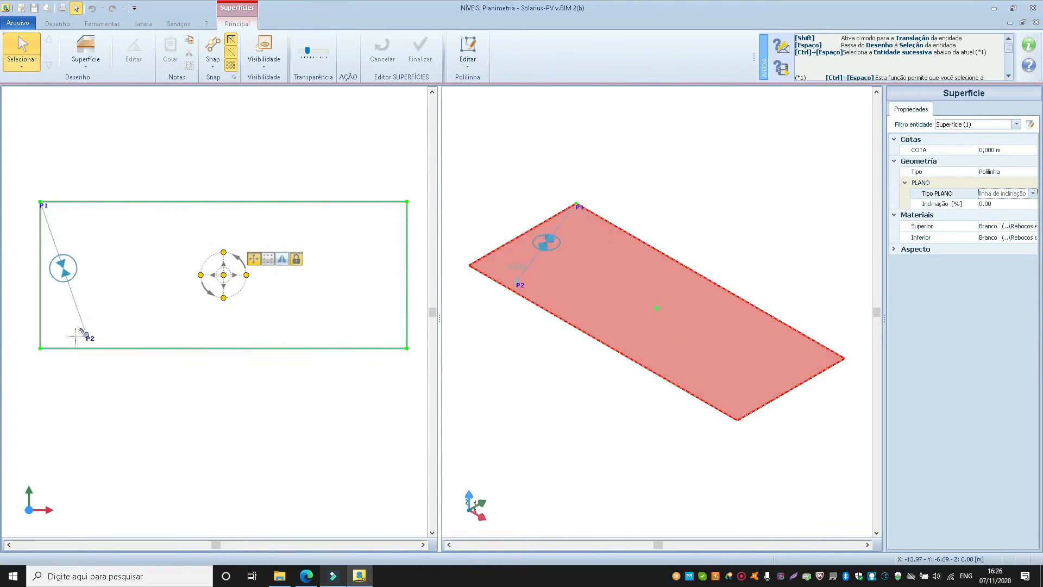
pyautogui.click(40, 349)
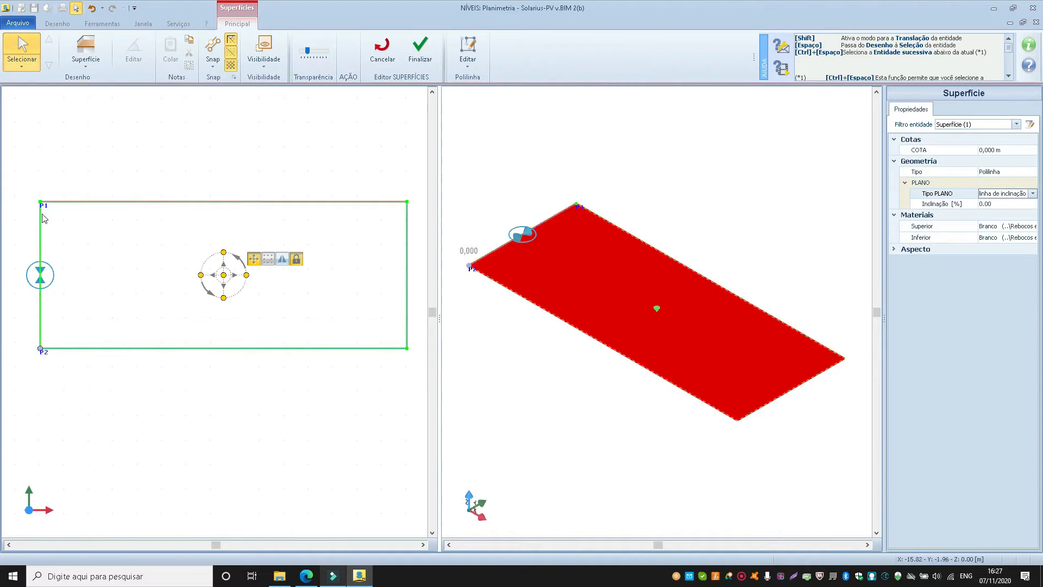
# Set the surface's inclination to 20% and check the sloped plane from other sides in 3D.
pyautogui.click(1006, 205)
pyautogui.write('20')
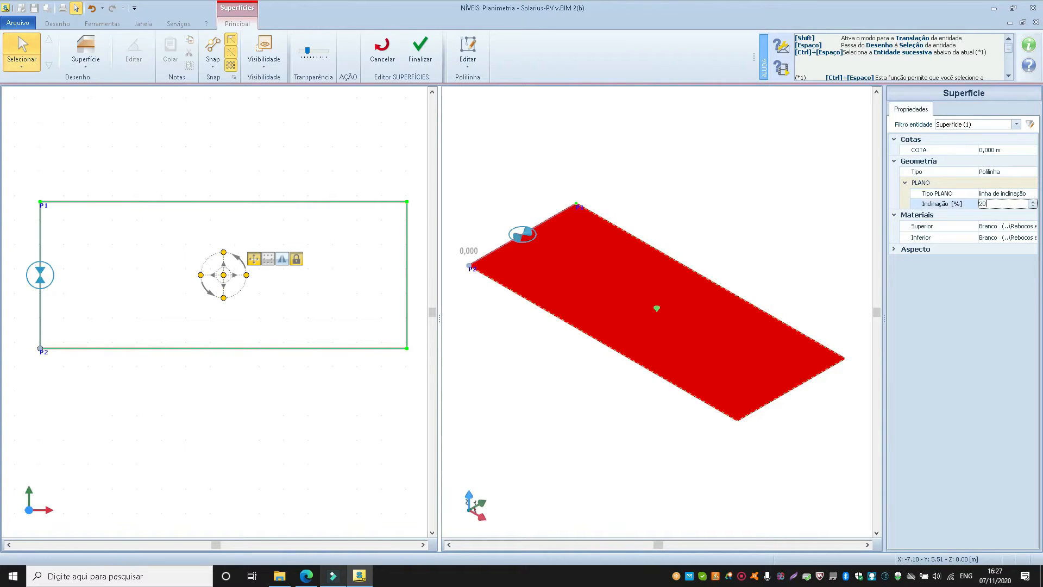
pyautogui.press('Return')
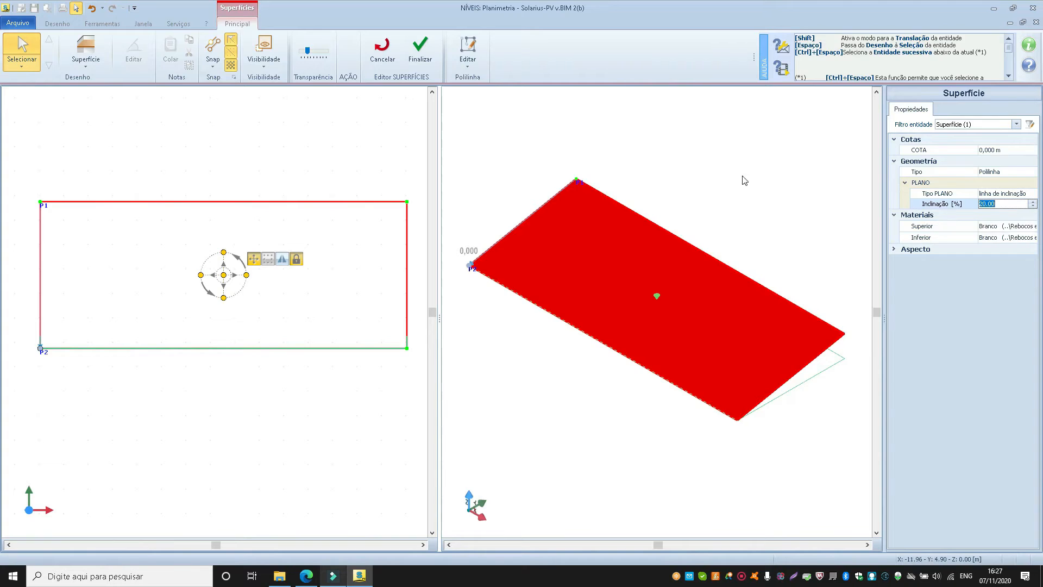
pyautogui.click(633, 140)
pyautogui.moveTo(482, 196); pyautogui.dragTo(536, 321, button='middle')
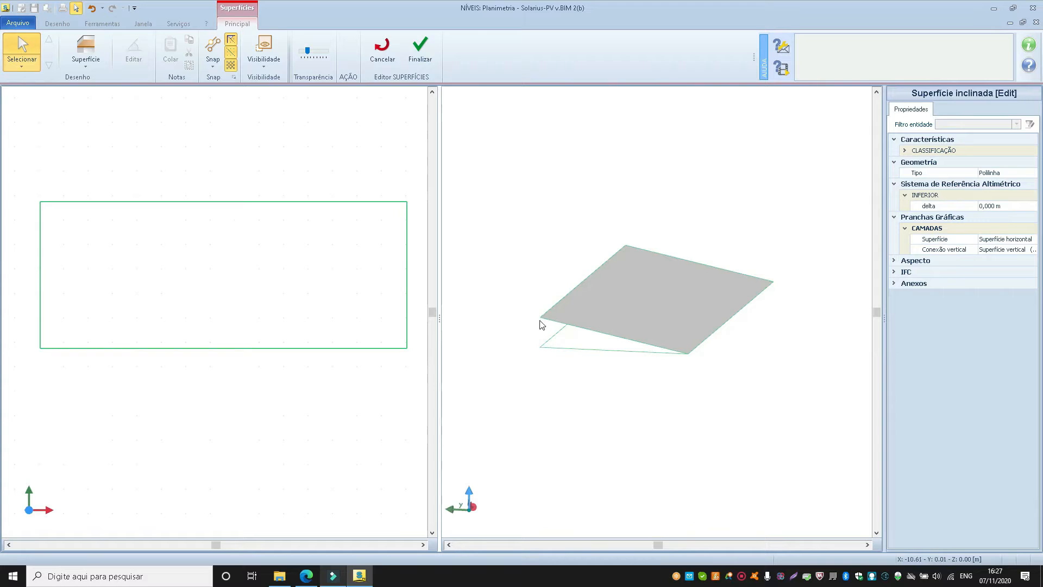
pyautogui.moveTo(584, 305)
pyautogui.mouseDown(button='middle')
pyautogui.moveTo(550, 303)
pyautogui.moveTo(565, 288)
pyautogui.moveTo(566, 310)
pyautogui.mouseUp(button='middle')
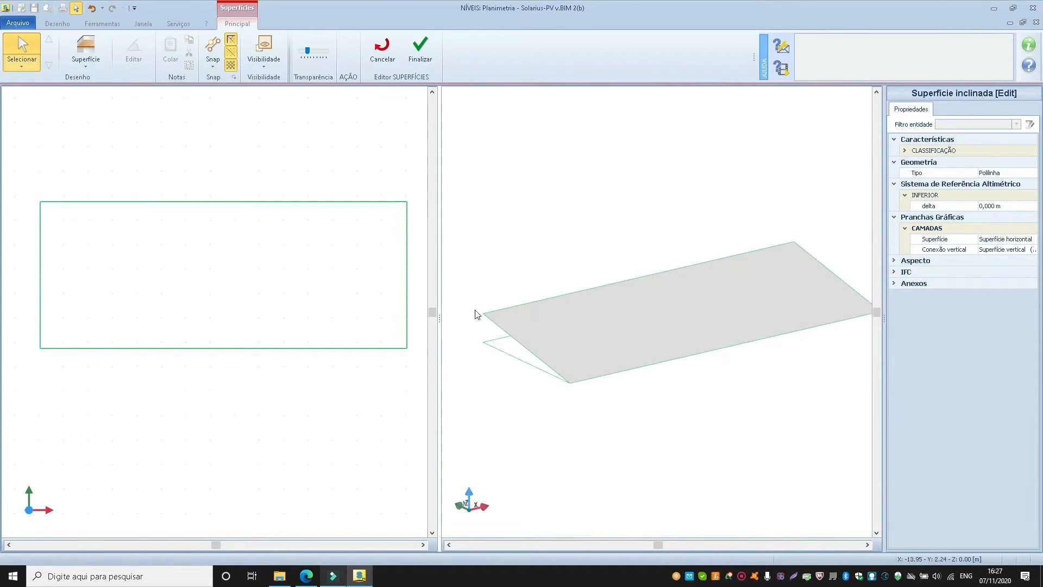
# Draw a Conexão vertical along the left, upper and right edges of the surface outline in plan.
pyautogui.click(85, 54)
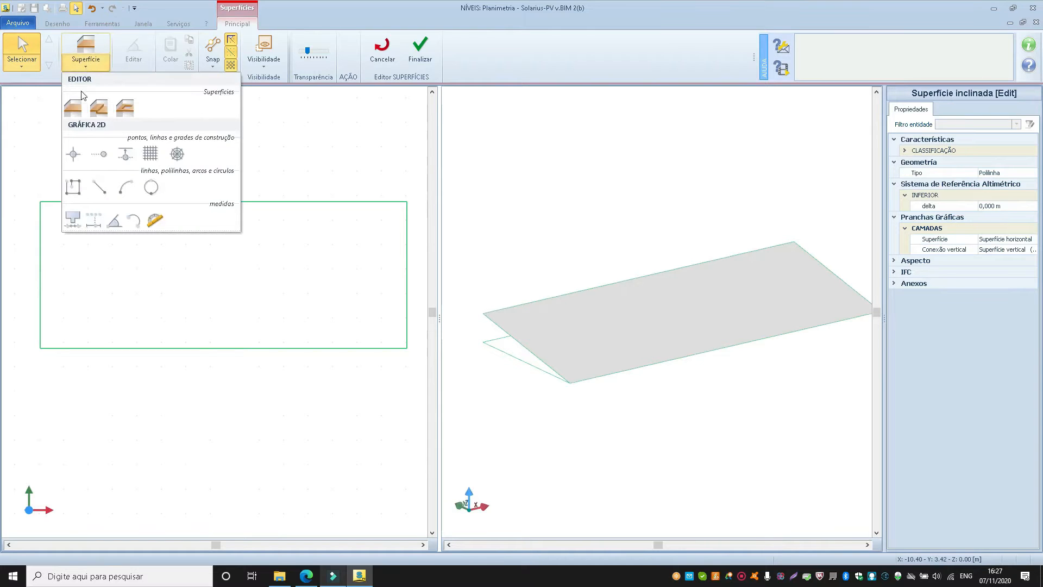
pyautogui.click(98, 108)
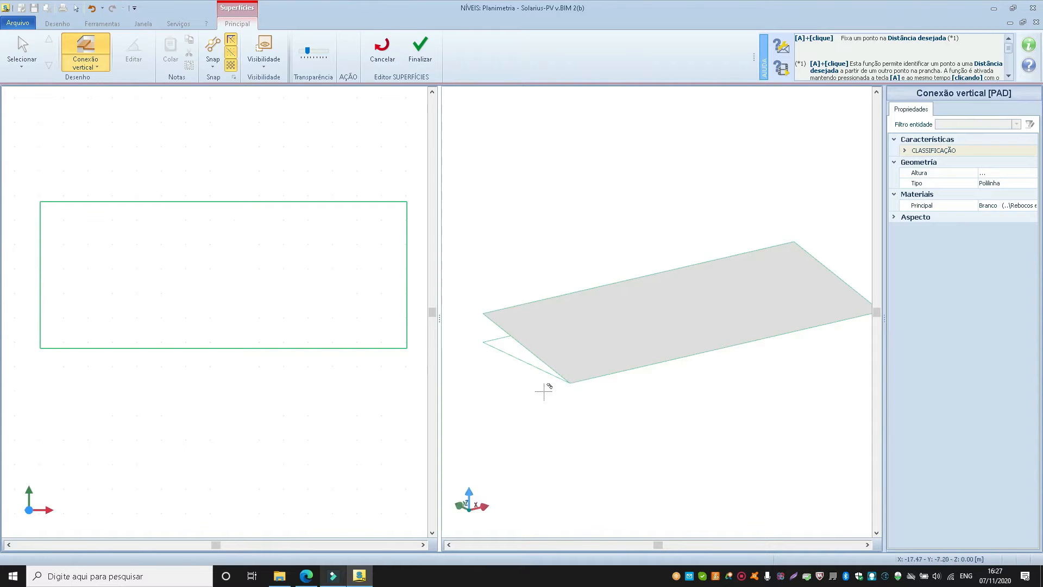
pyautogui.click(39, 348)
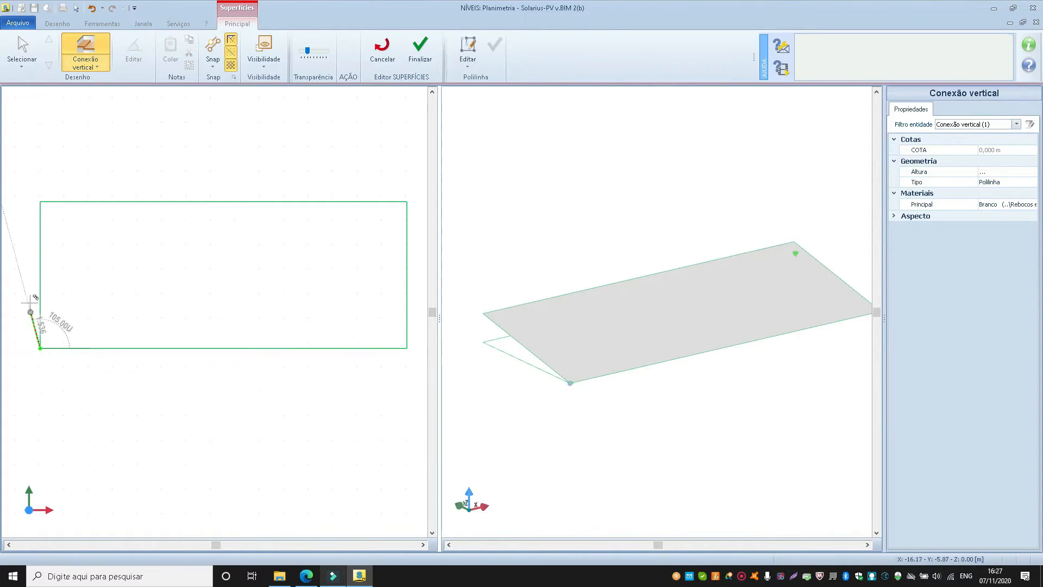
pyautogui.click(41, 202)
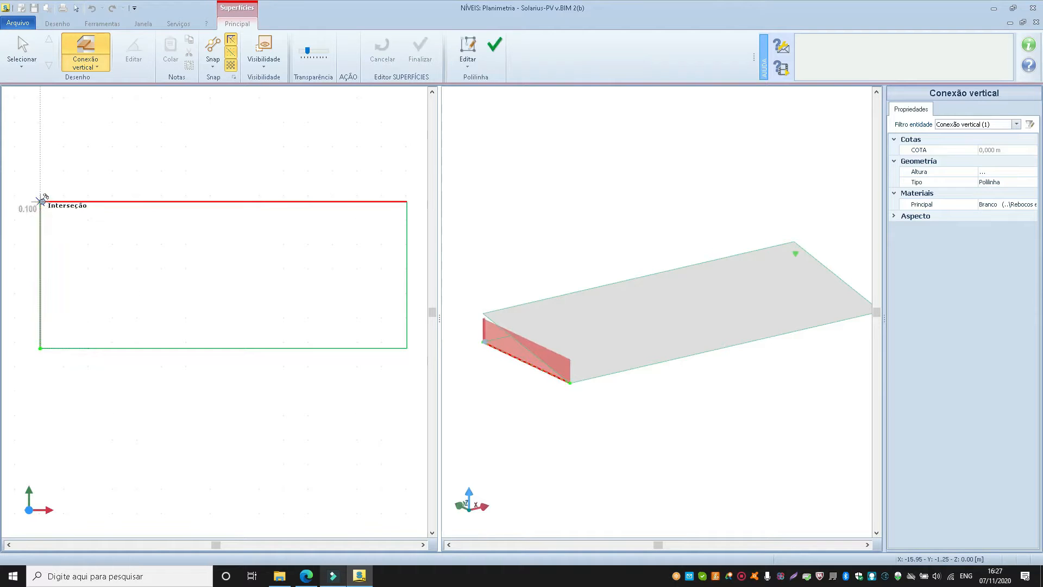
pyautogui.click(407, 201)
pyautogui.click(407, 348)
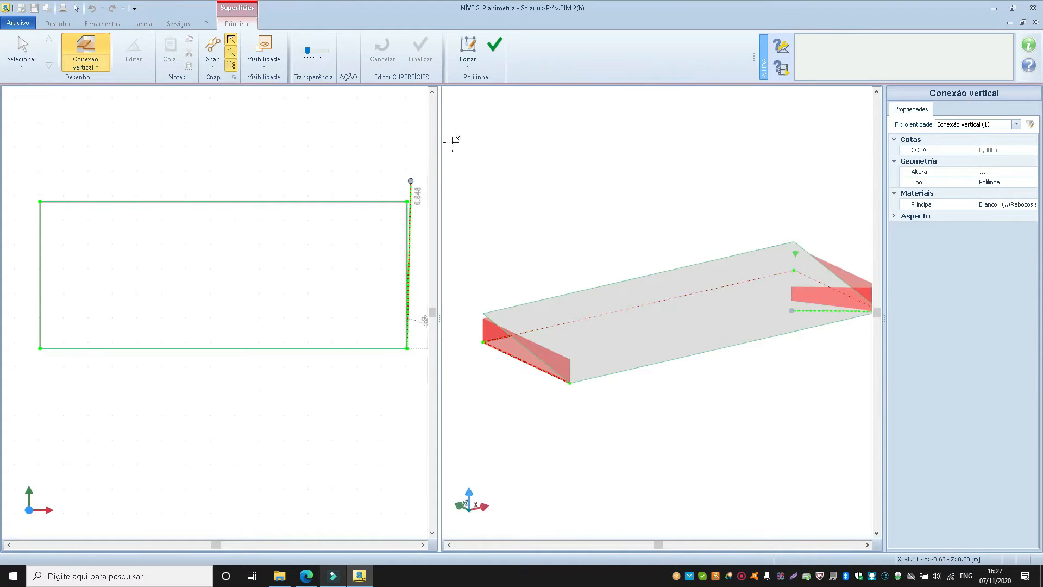
pyautogui.click(495, 44)
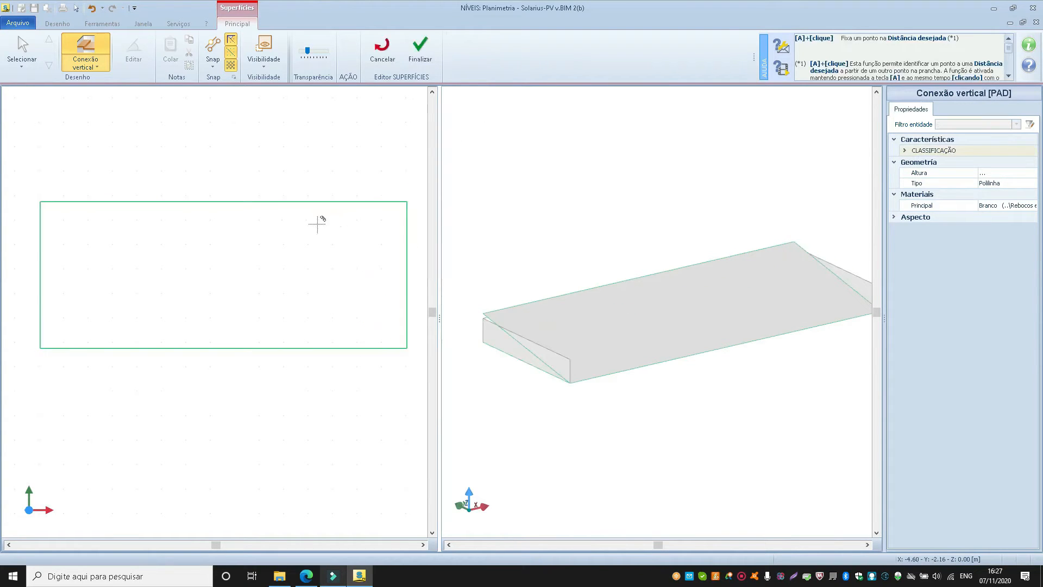
# Finish drawing the Conexão vertical and examine how its left side and corner meet the sloped surface in 3D.
pyautogui.scroll(-1, 262, 226)
pyautogui.click(22, 50)
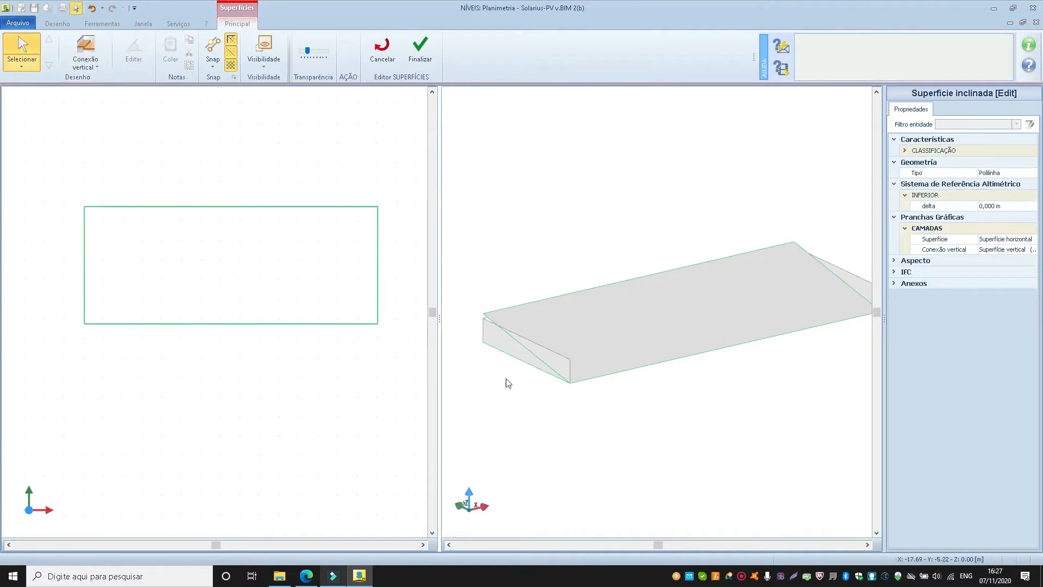
pyautogui.scroll(2, 519, 372)
pyautogui.click(568, 343)
pyautogui.scroll(-1, 566, 341)
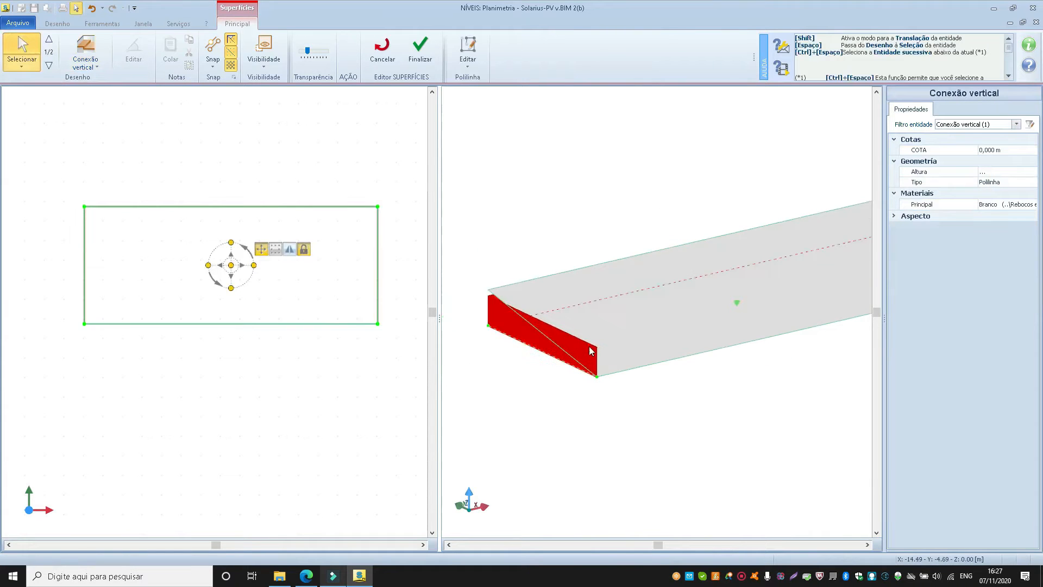
pyautogui.scroll(2, 596, 350)
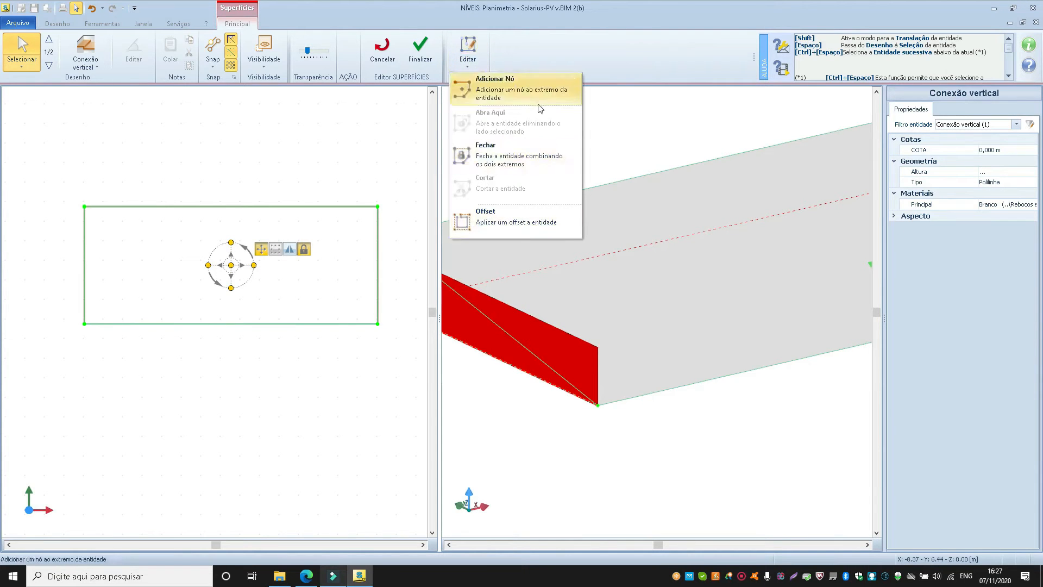
pyautogui.click(580, 87)
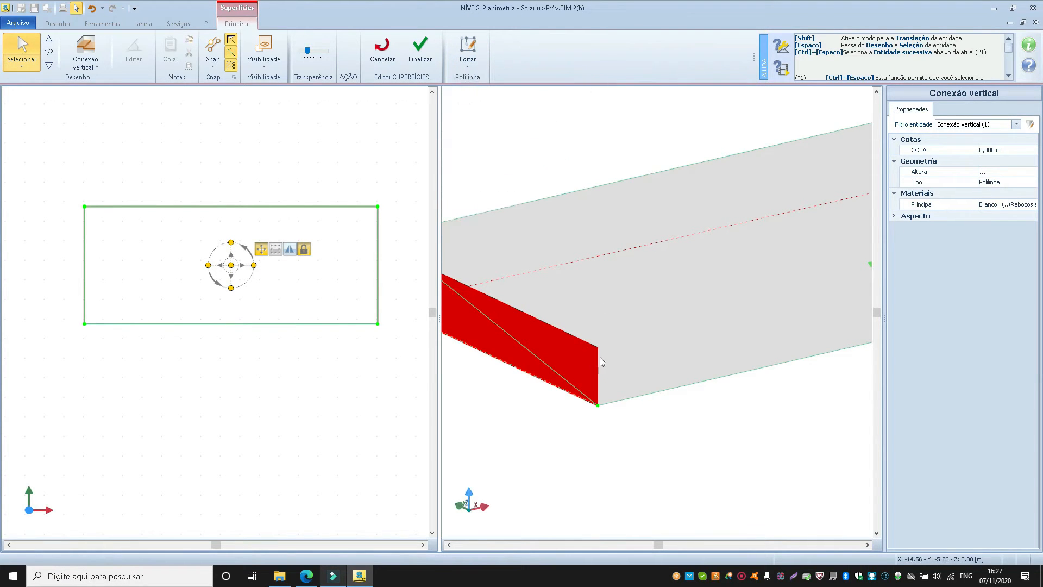
pyautogui.scroll(-3, 597, 354)
pyautogui.scroll(5, 516, 337)
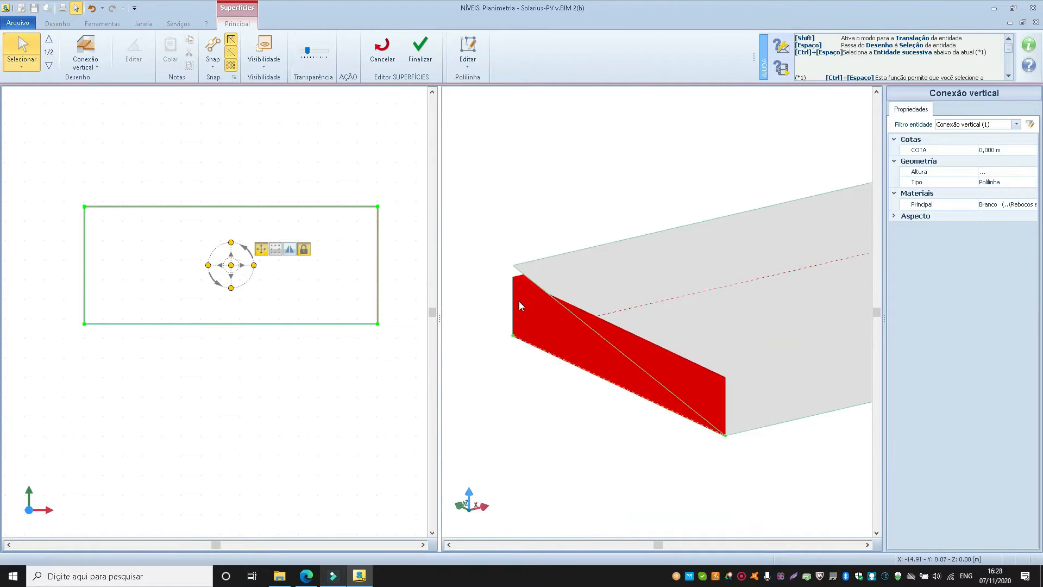
pyautogui.rightClick(297, 268)
pyautogui.click(283, 168)
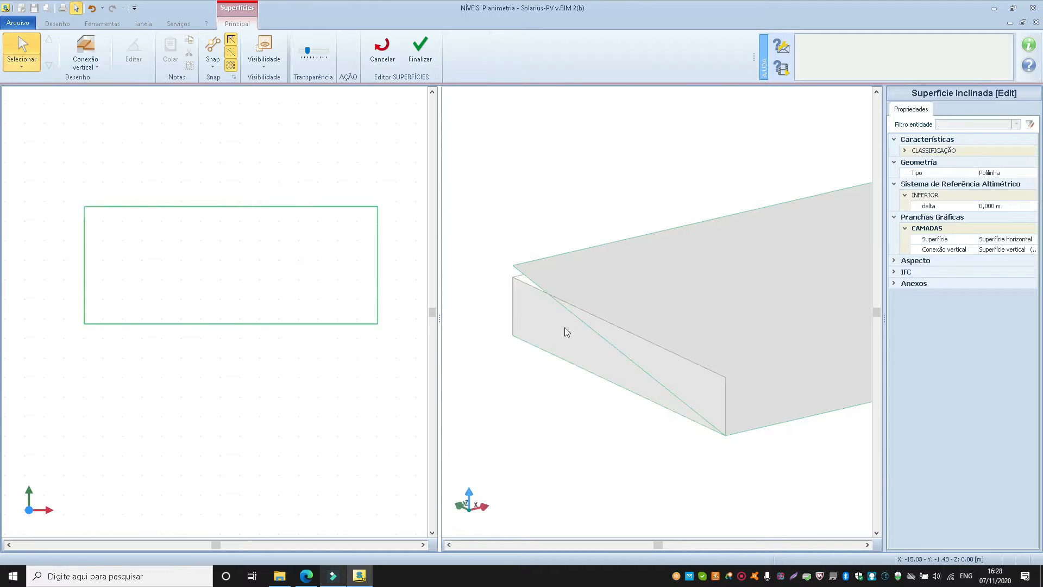
pyautogui.click(518, 288)
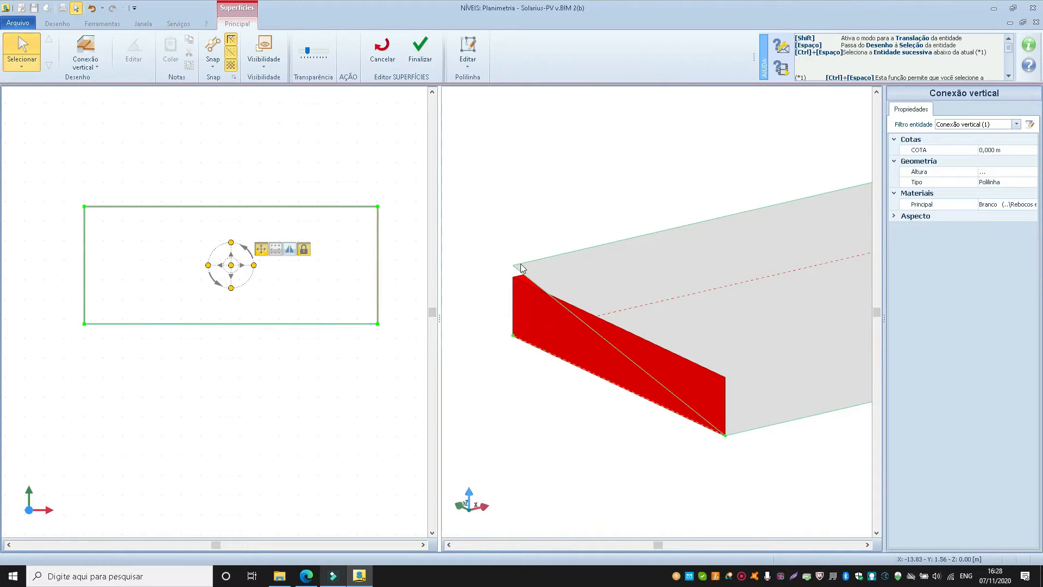
pyautogui.click(741, 580)
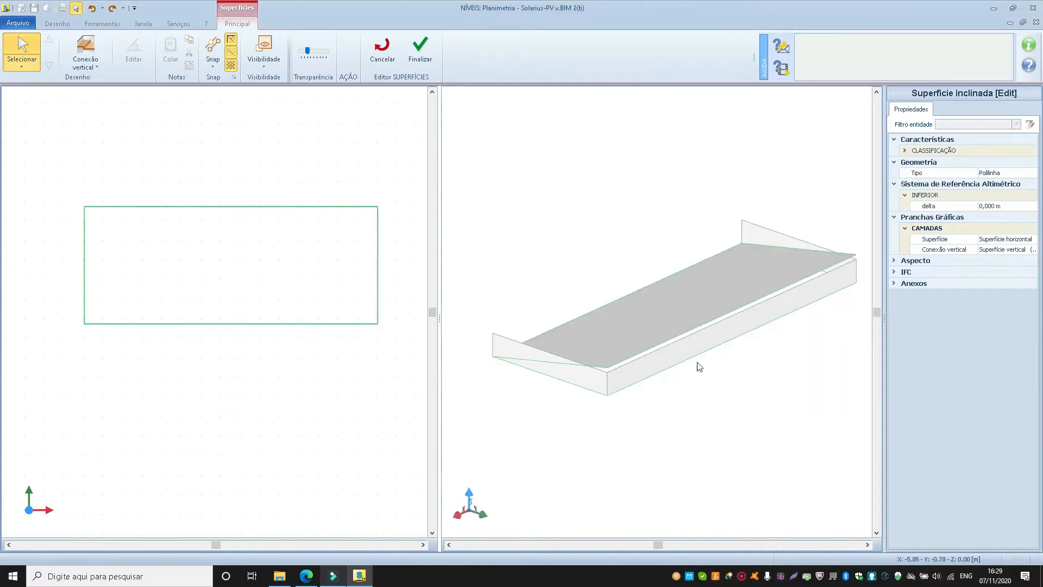
# Set the height of the Conexão vertical to 0 m.
pyautogui.moveTo(700, 366); pyautogui.dragTo(651, 366, button='middle')
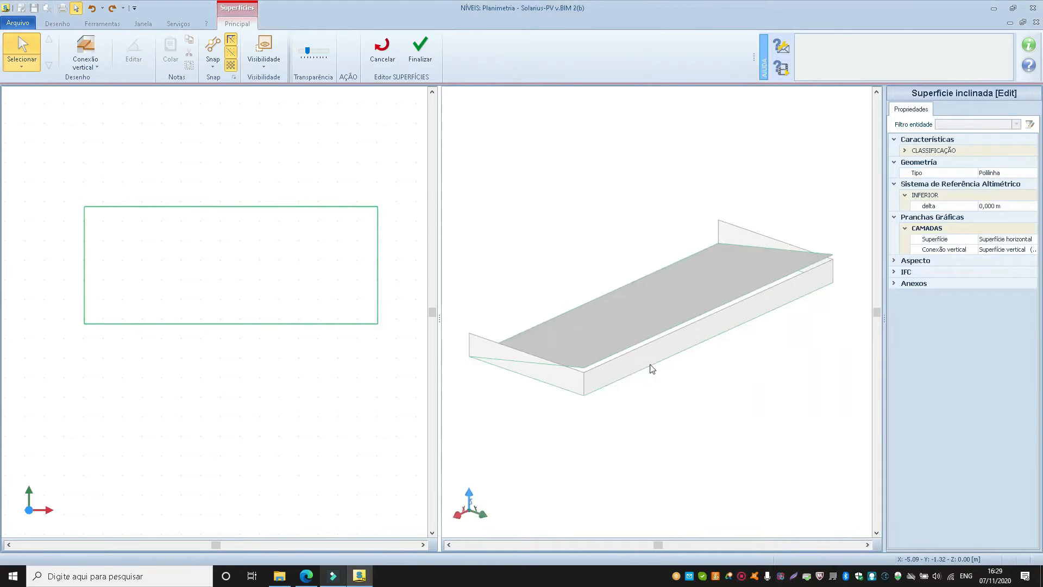
pyautogui.click(557, 384)
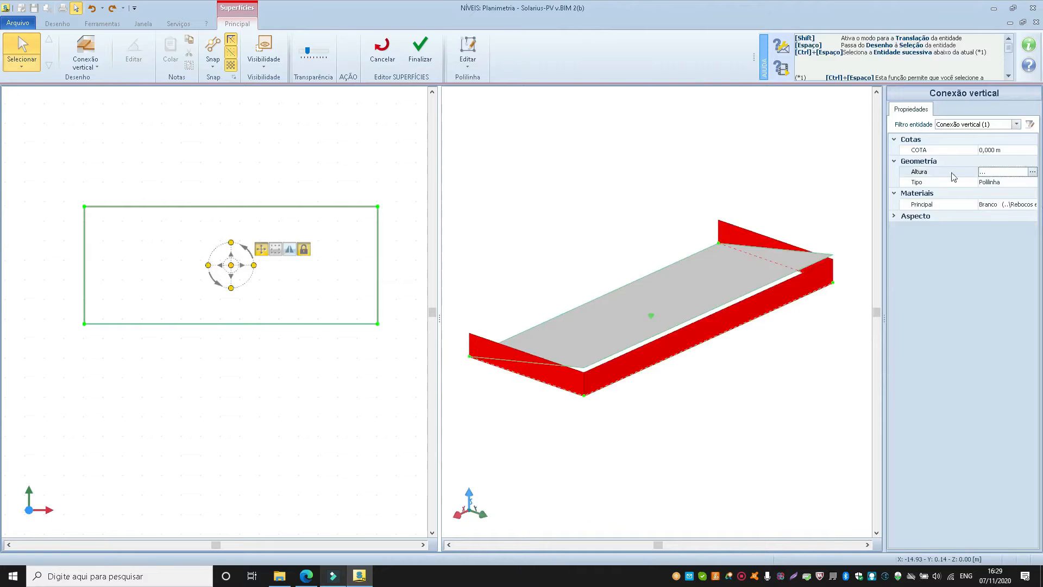
pyautogui.click(1032, 171)
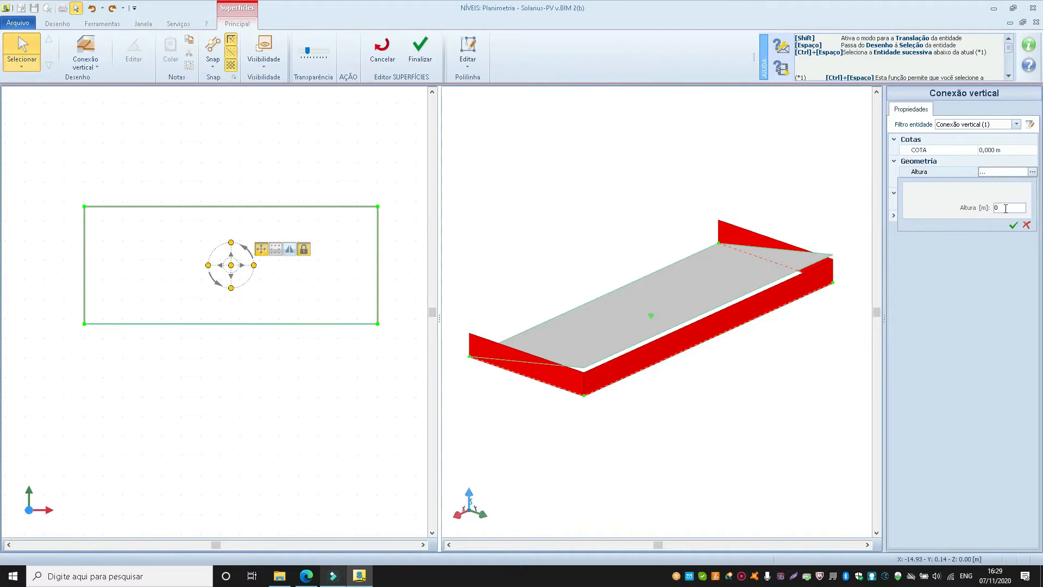
pyautogui.click(1013, 225)
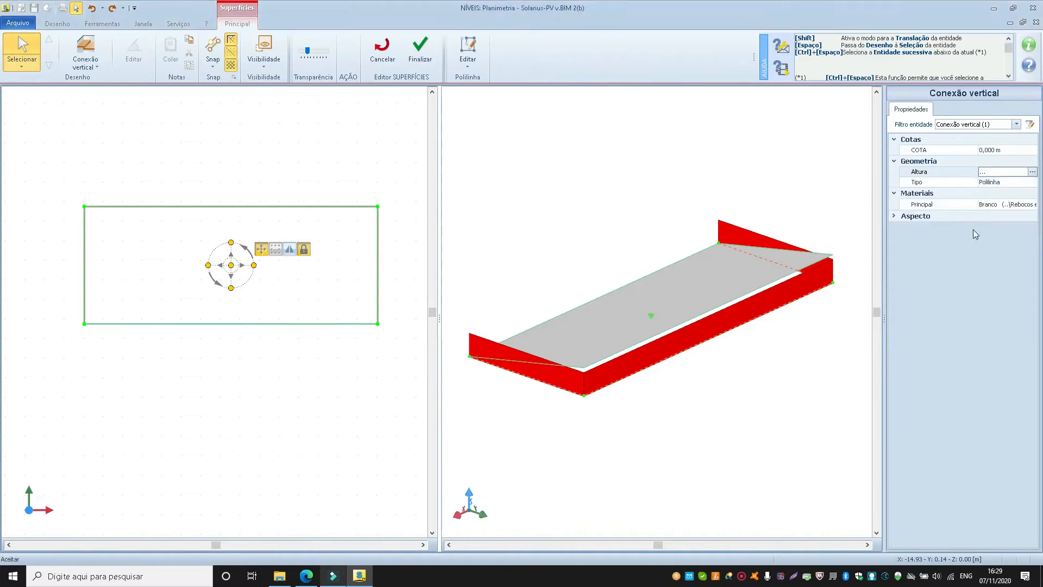
# Raise the Conexão vertical at its upper-right plan corner until it meets the sloped surface's high corner.
pyautogui.click(583, 395)
pyautogui.moveTo(584, 388); pyautogui.dragTo(583, 368)
pyautogui.click(604, 409)
pyautogui.scroll(-2, 627, 374)
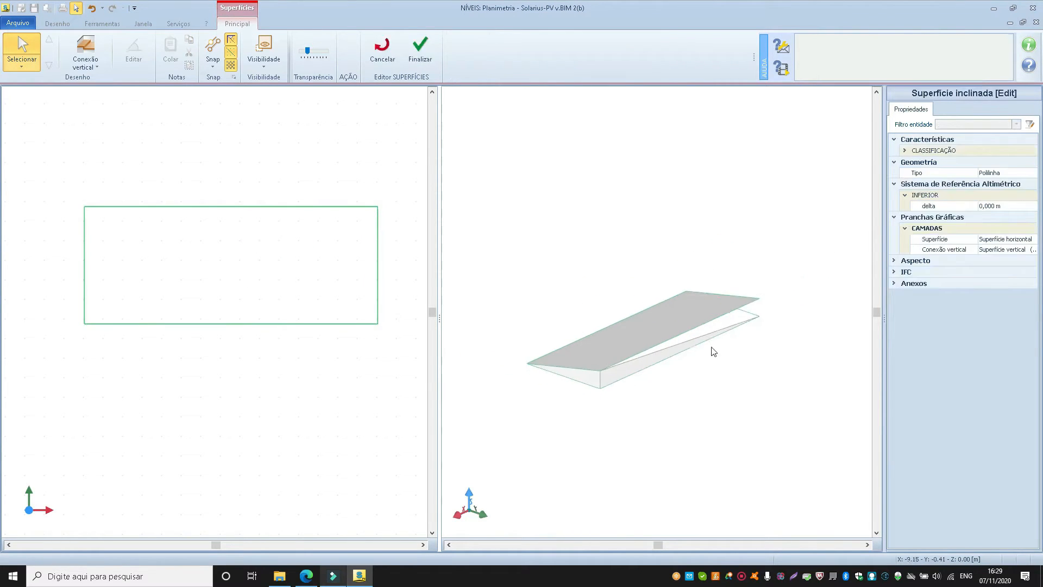
# Raise the Conexão vertical at its upper-left plan corner until it meets the sloped surface's other high corner.
pyautogui.moveTo(735, 328); pyautogui.dragTo(591, 352, button='middle')
pyautogui.scroll(1, 592, 356)
pyautogui.click(587, 354)
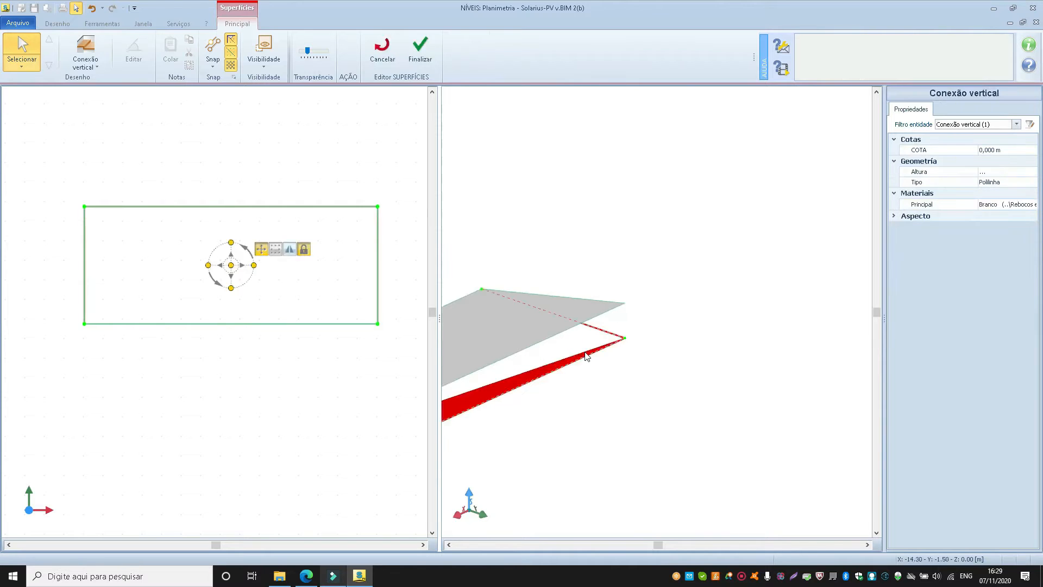
pyautogui.click(625, 338)
pyautogui.moveTo(625, 330); pyautogui.dragTo(624, 303)
pyautogui.scroll(-1, 633, 328)
pyautogui.click(655, 336)
# Check the vertical sides from several directions in 3D and finalize the surface editing.
pyautogui.moveTo(658, 338); pyautogui.dragTo(537, 345, button='middle')
pyautogui.click(505, 345)
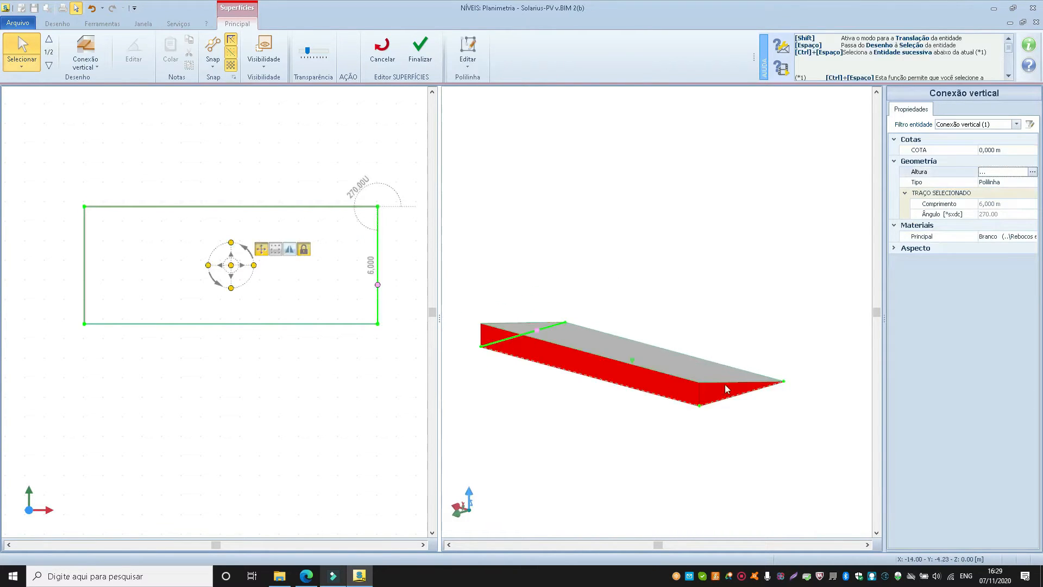
pyautogui.moveTo(524, 340); pyautogui.dragTo(670, 294, button='middle')
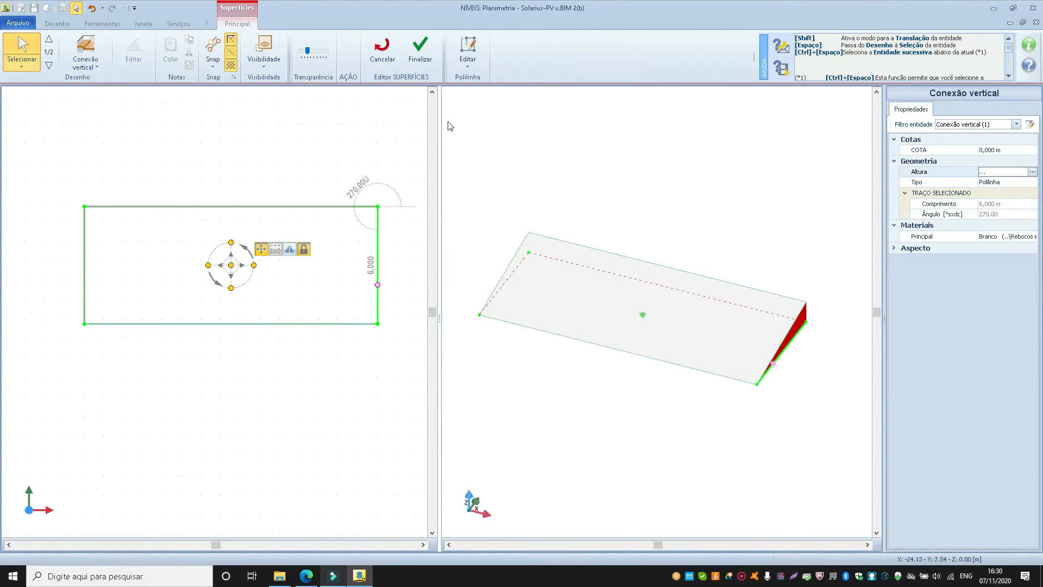
pyautogui.click(424, 51)
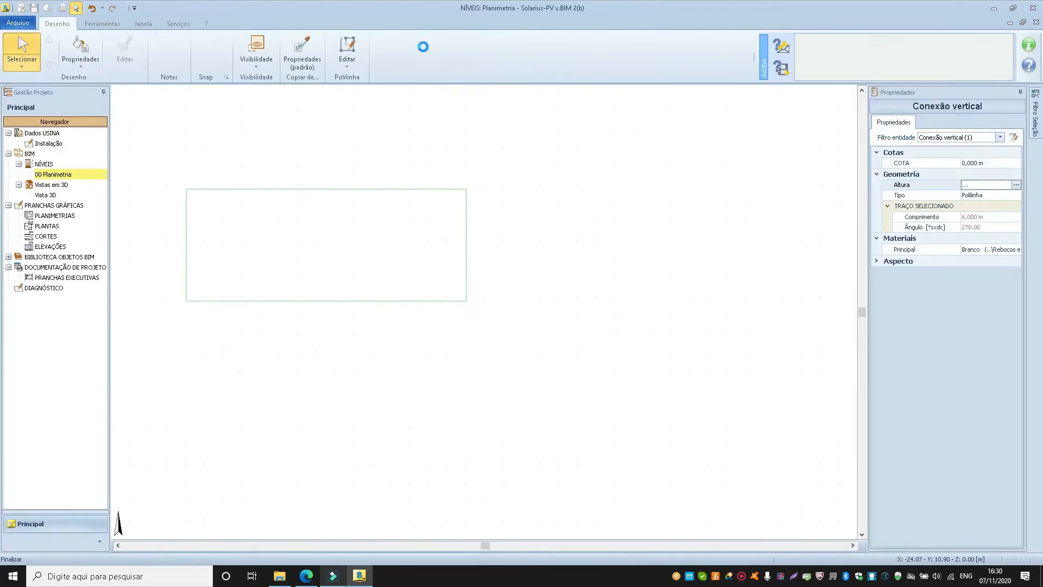
# Open Vista 3D and orbit around the finished sloped surface.
pyautogui.scroll(1, 345, 200)
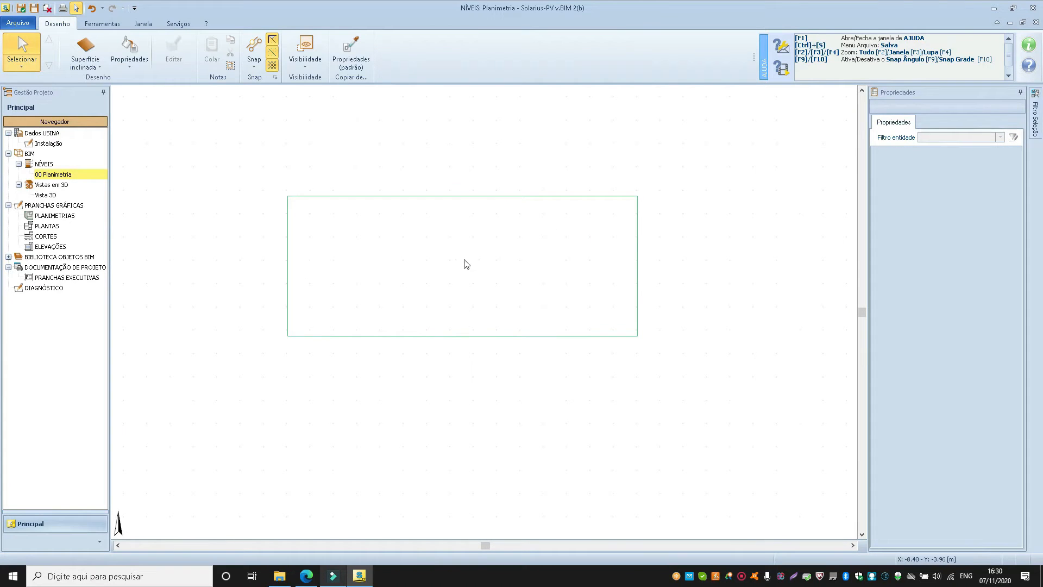
pyautogui.doubleClick(64, 196)
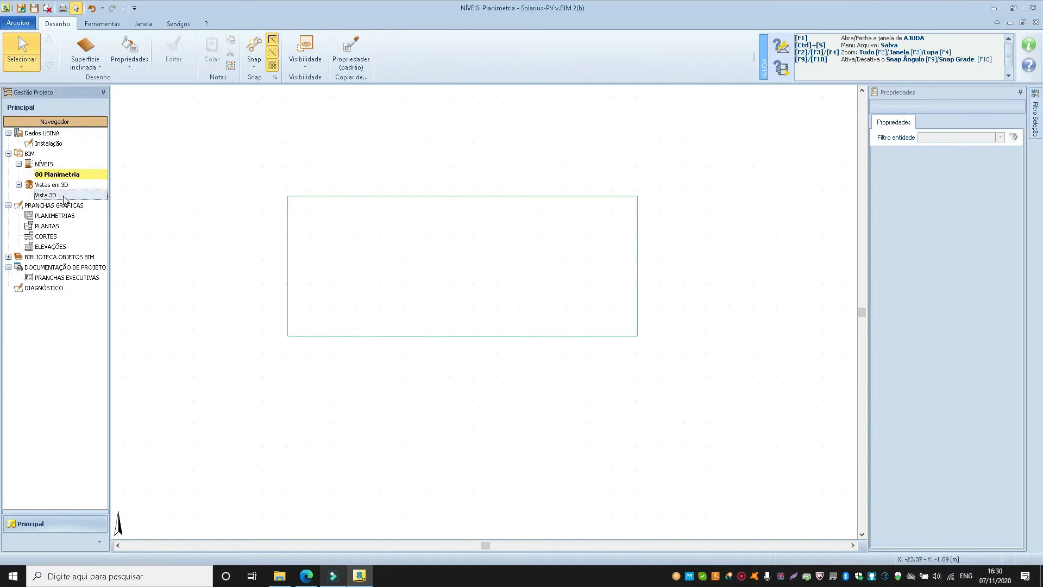
pyautogui.moveTo(326, 237); pyautogui.dragTo(450, 384, button='middle')
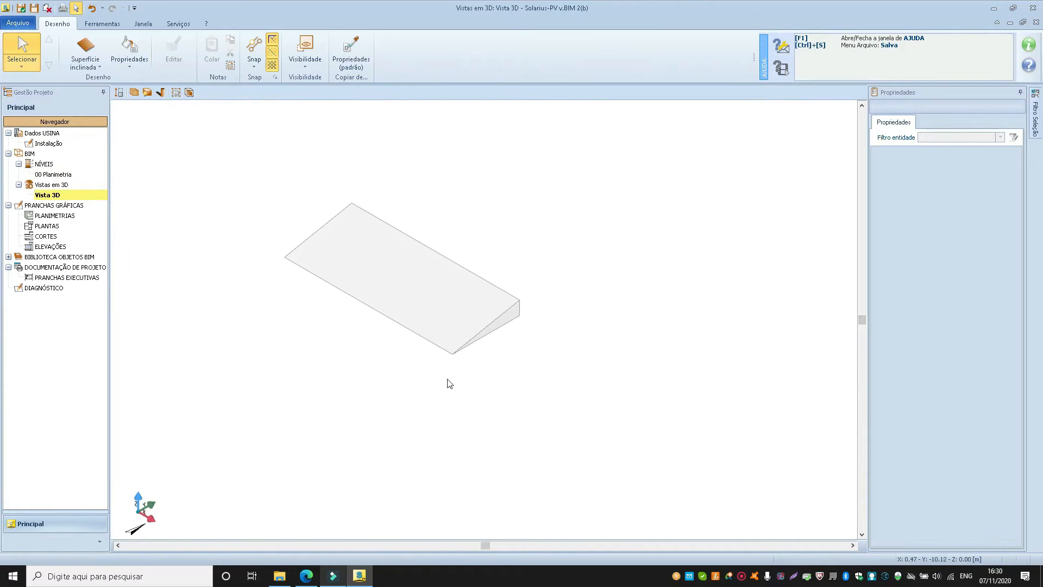
# Arrange Vista 3D and the Planimetria side by side without the Usina data window, with the model framed in both.
pyautogui.click(143, 24)
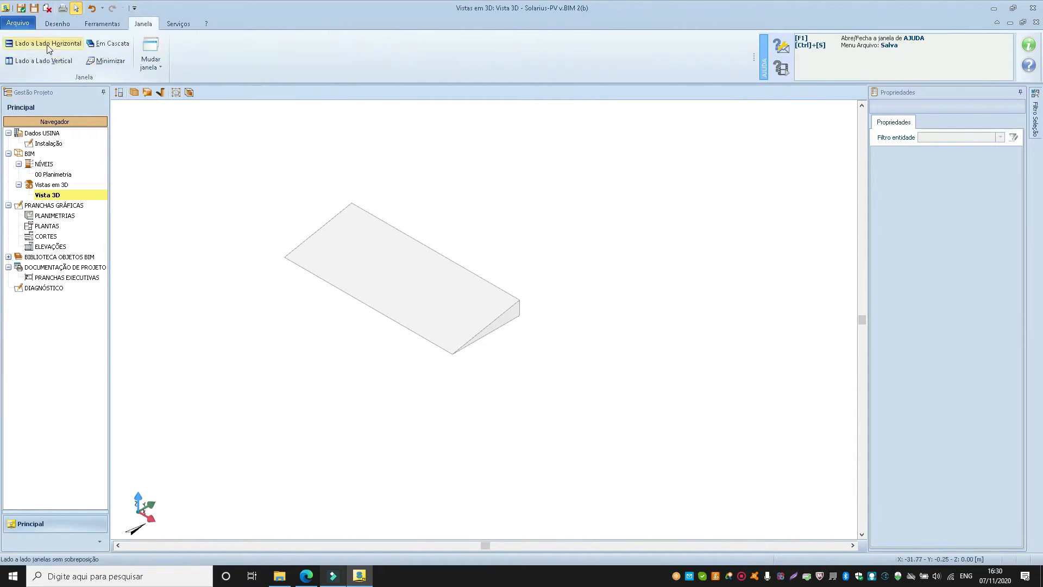
pyautogui.click(49, 61)
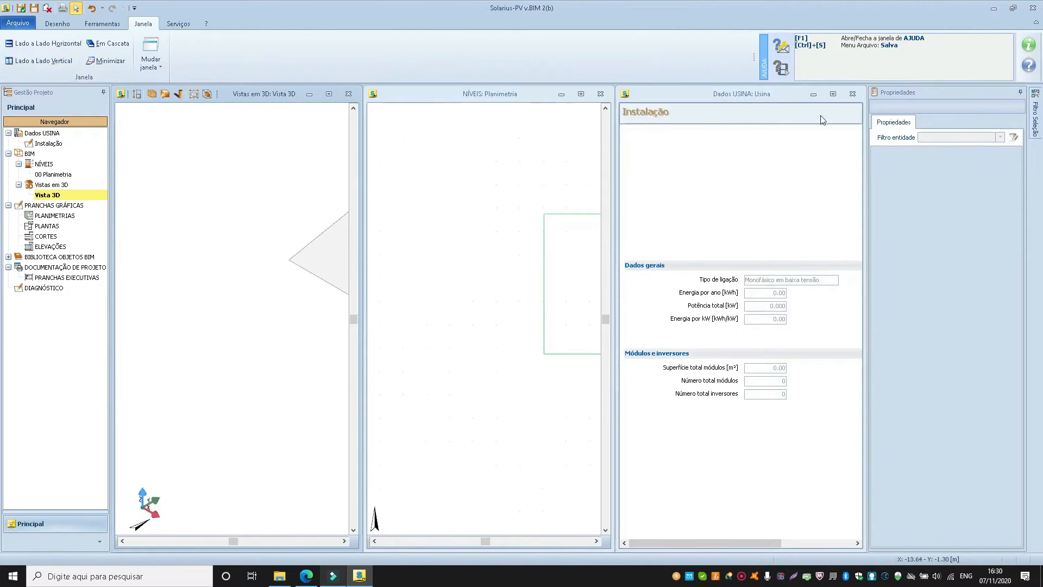
pyautogui.click(852, 93)
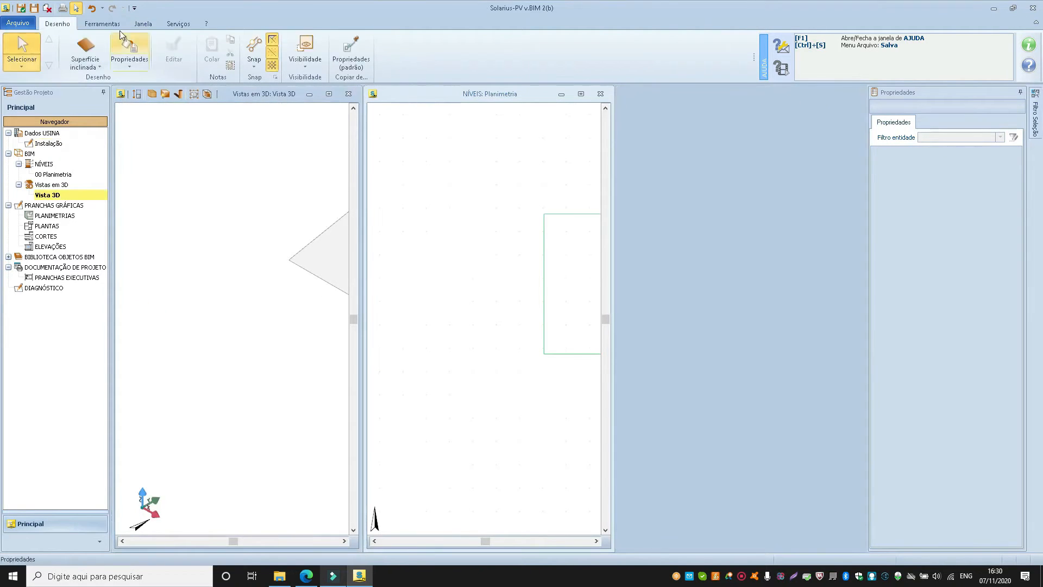
pyautogui.click(143, 23)
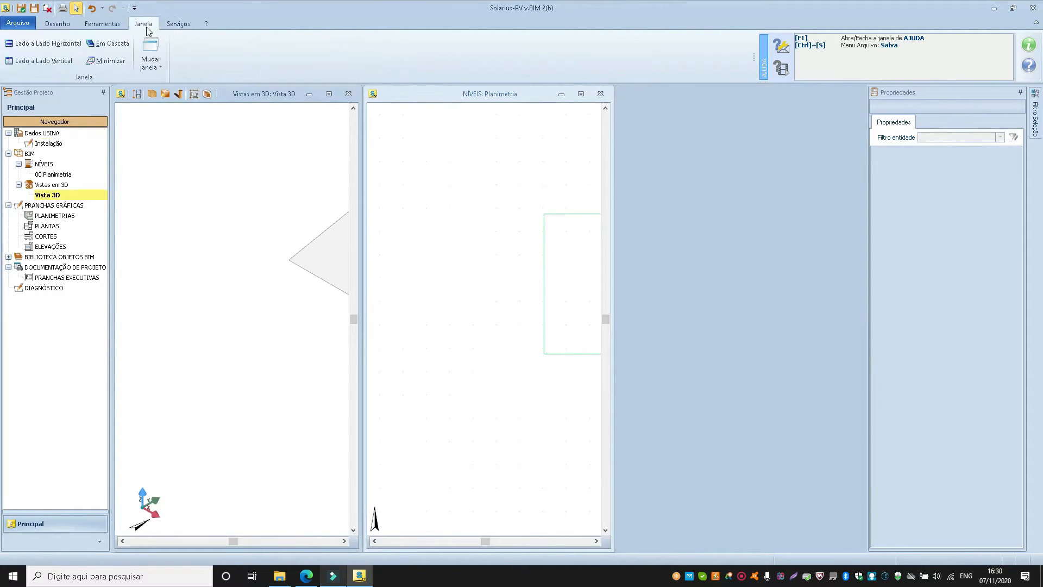
pyautogui.click(59, 62)
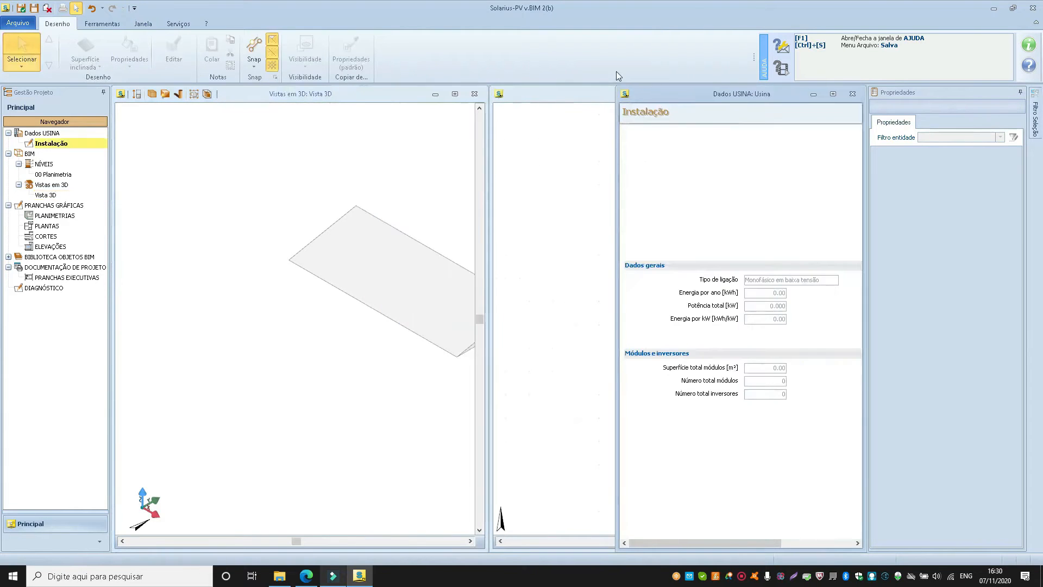
pyautogui.click(813, 94)
pyautogui.scroll(-1, 701, 272)
pyautogui.moveTo(700, 272); pyautogui.dragTo(606, 270, button='middle')
pyautogui.scroll(1, 647, 272)
pyautogui.scroll(-2, 255, 199)
pyautogui.moveTo(304, 240); pyautogui.dragTo(274, 255, button='middle')
pyautogui.scroll(3, 250, 252)
pyautogui.scroll(-2, 283, 252)
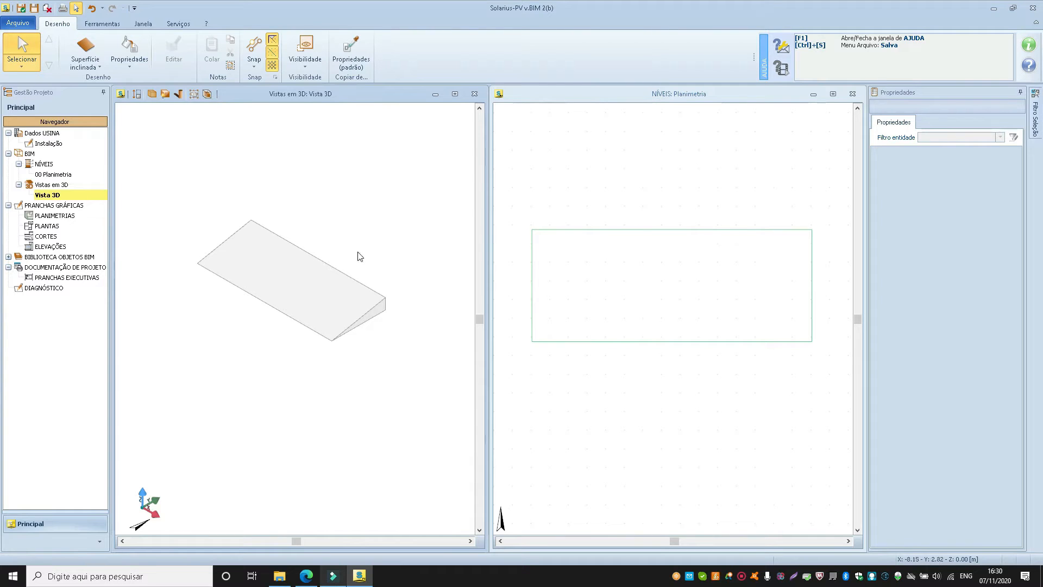
# Apply the Bege material from the Pintura category to the vertical sides of the surface in the 3D view.
pyautogui.click(129, 61)
pyautogui.click(140, 86)
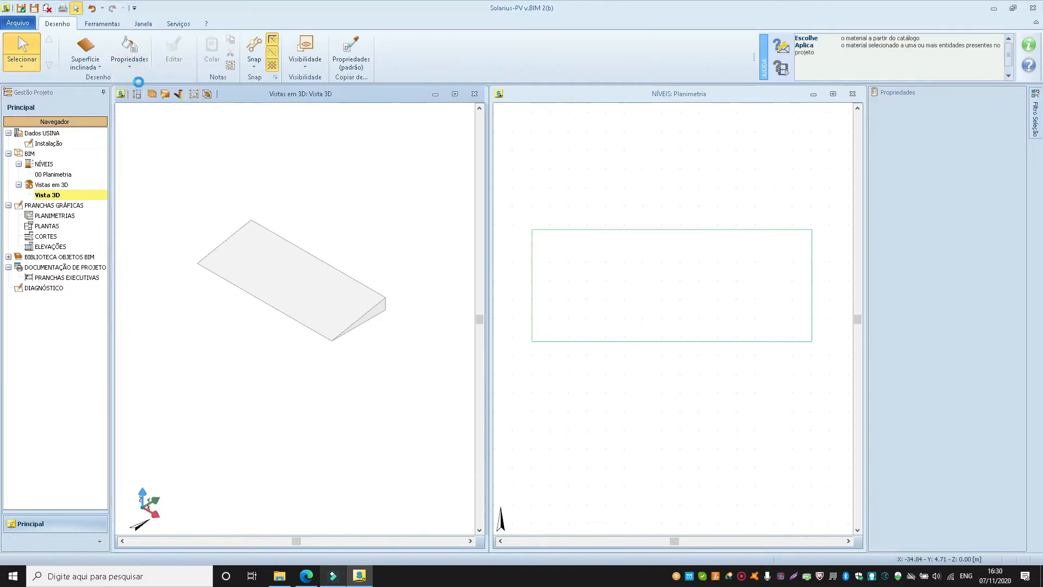
pyautogui.moveTo(1022, 266); pyautogui.dragTo(1028, 348)
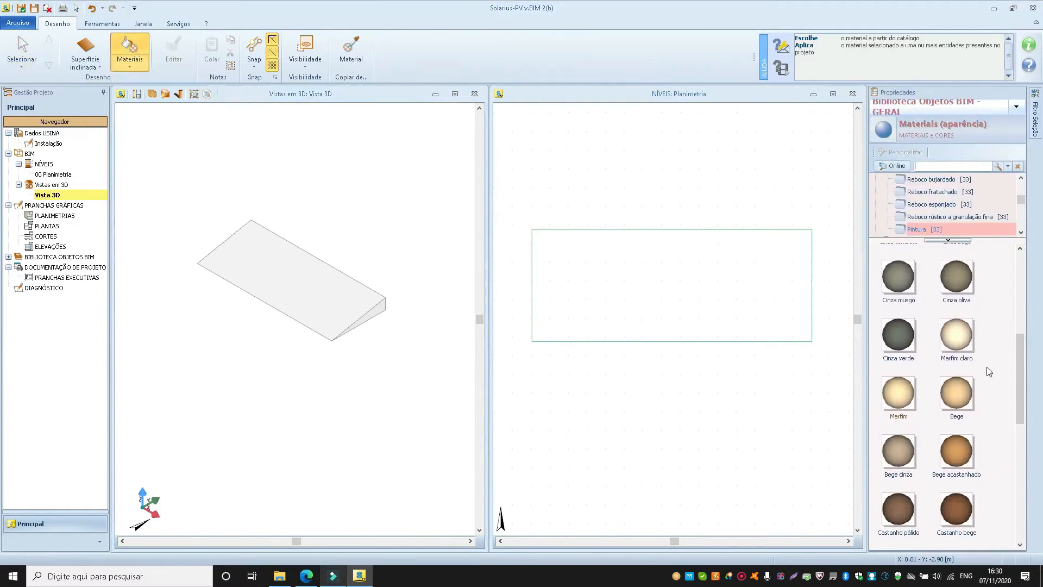
pyautogui.click(962, 391)
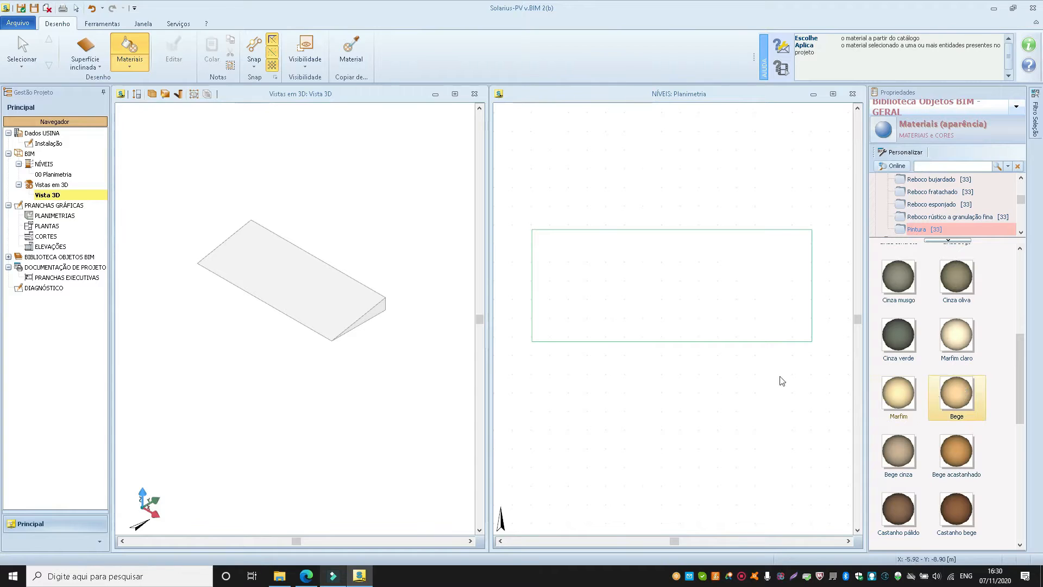
pyautogui.click(376, 317)
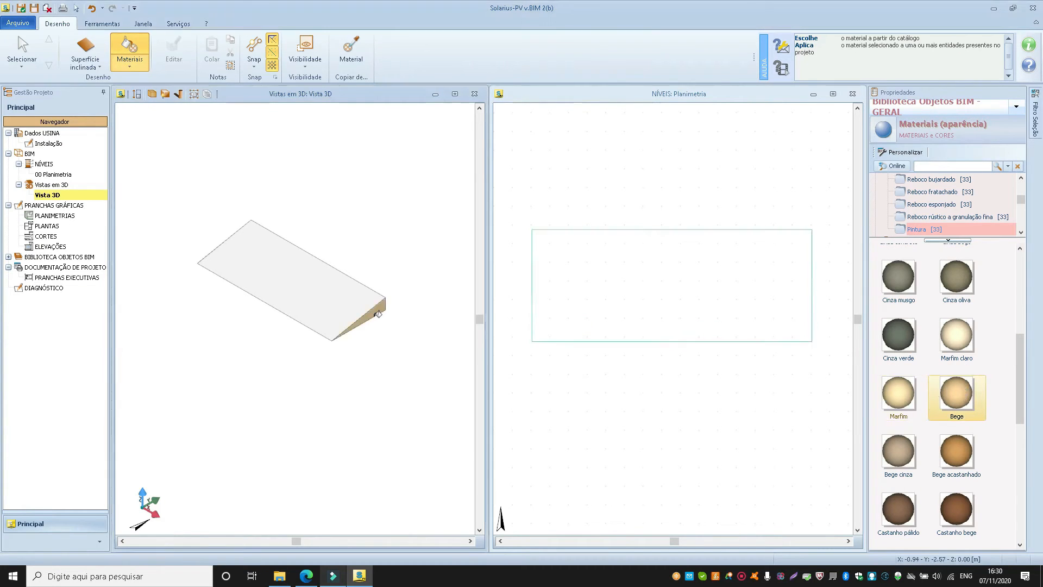
pyautogui.moveTo(315, 306)
pyautogui.mouseDown(button='middle')
pyautogui.moveTo(312, 316)
pyautogui.moveTo(301, 309)
pyautogui.mouseUp(button='middle')
pyautogui.click(386, 326)
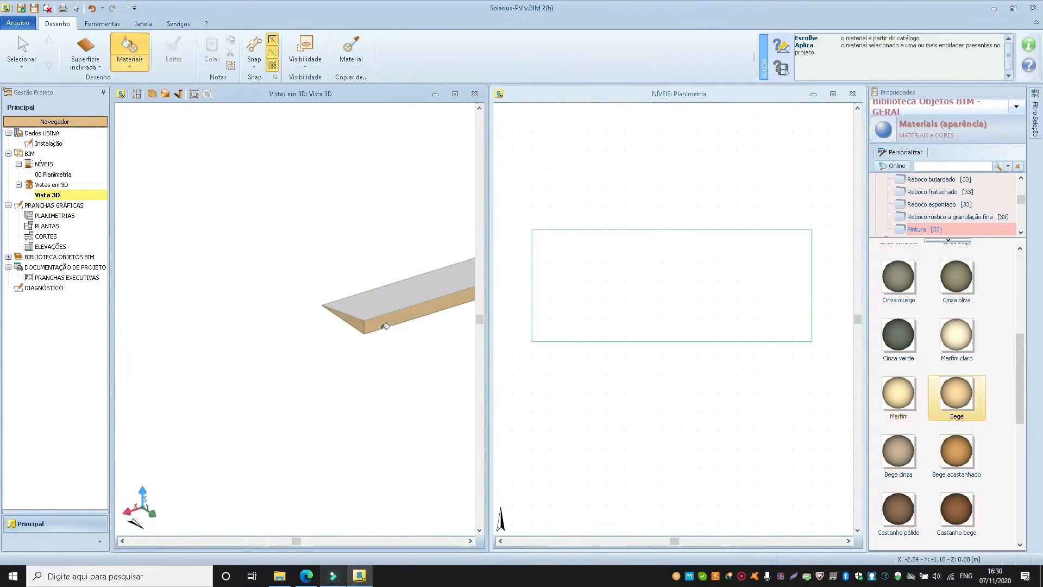
pyautogui.scroll(-2, 384, 323)
pyautogui.moveTo(374, 323); pyautogui.dragTo(271, 319, button='middle')
pyautogui.moveTo(350, 298); pyautogui.dragTo(298, 303, button='middle')
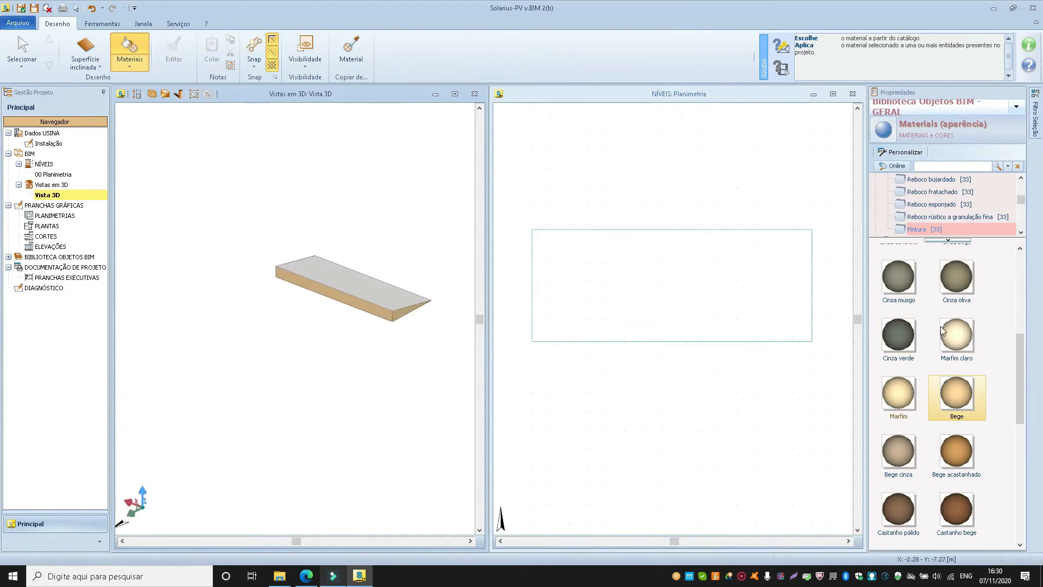
# Apply the Telhas (01) material from Coberturas de telhas to the sloped top face in the 3D view.
pyautogui.click(927, 207)
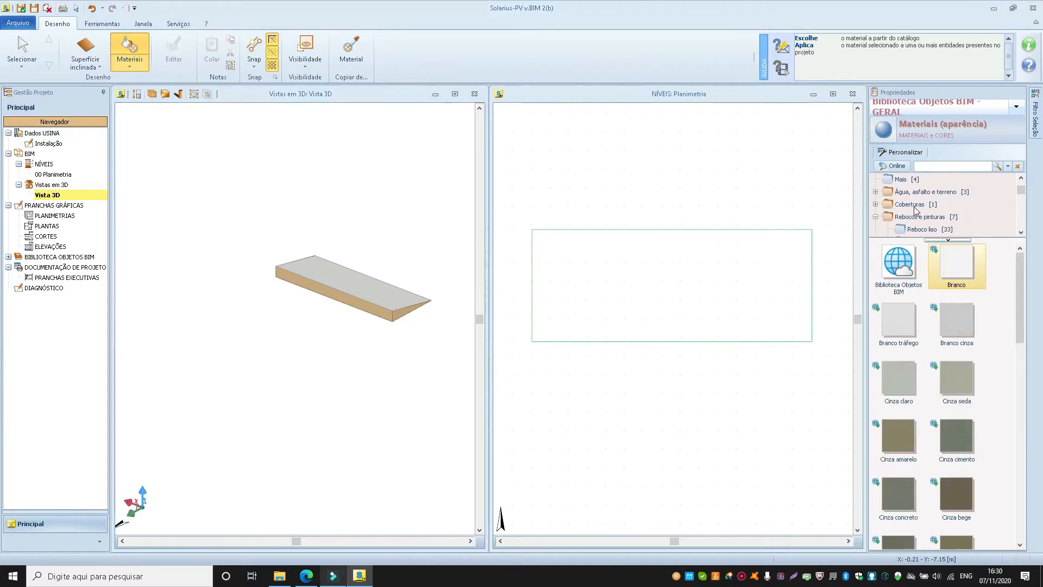
pyautogui.click(876, 204)
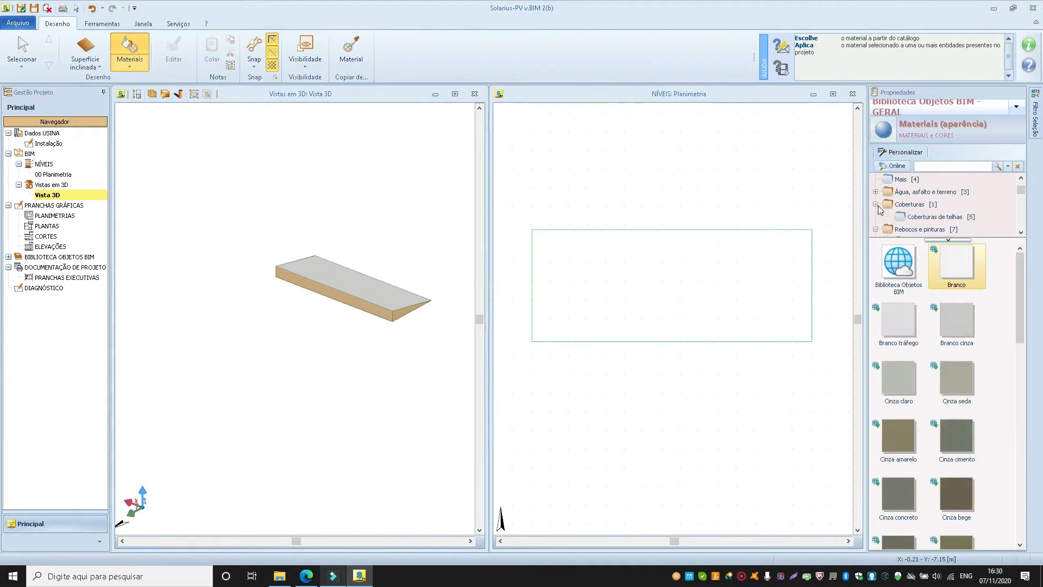
pyautogui.click(934, 218)
pyautogui.click(960, 269)
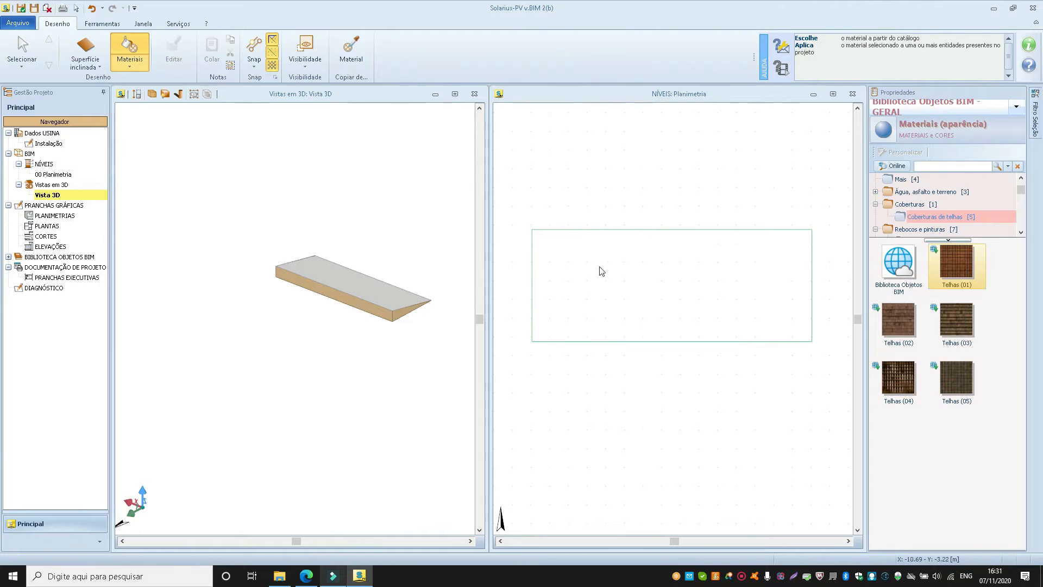
pyautogui.click(359, 277)
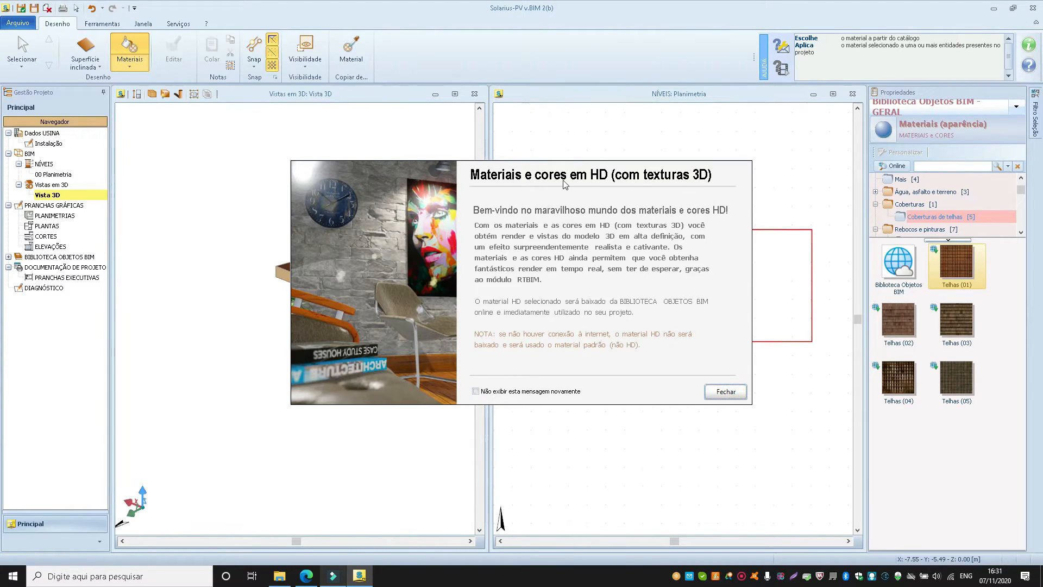
pyautogui.click(508, 391)
pyautogui.click(726, 392)
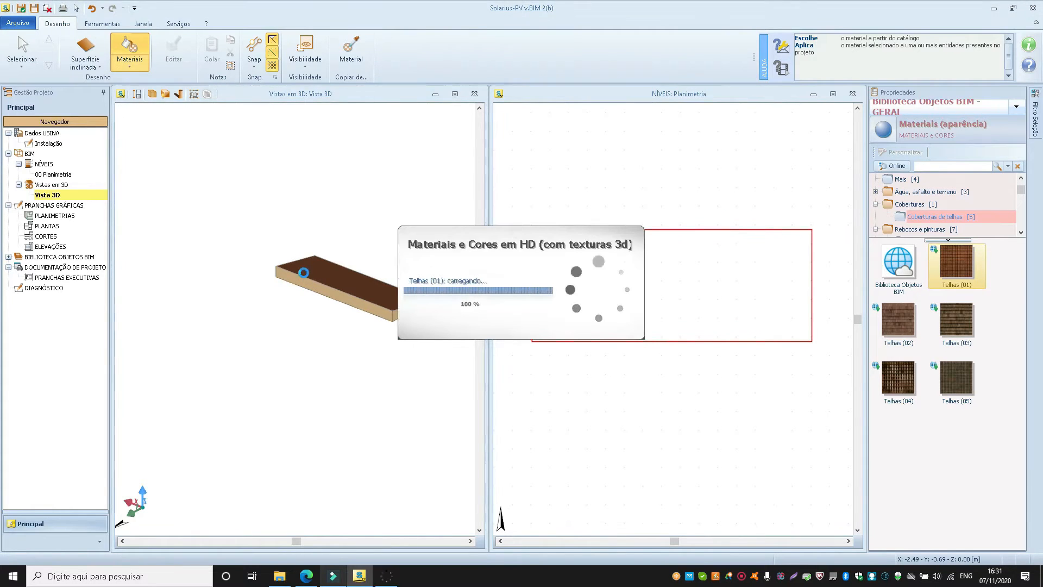
# Insert a photovoltaic field (Campo fotovoltaico) on the tiled sloped face of the roof surface.
pyautogui.moveTo(325, 266); pyautogui.dragTo(244, 315, button='middle')
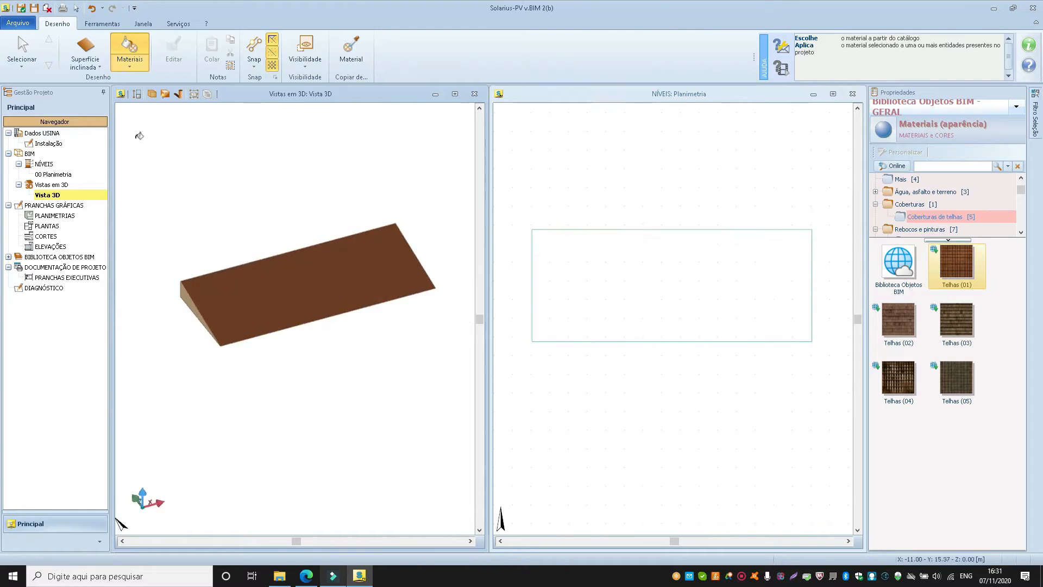
pyautogui.click(85, 55)
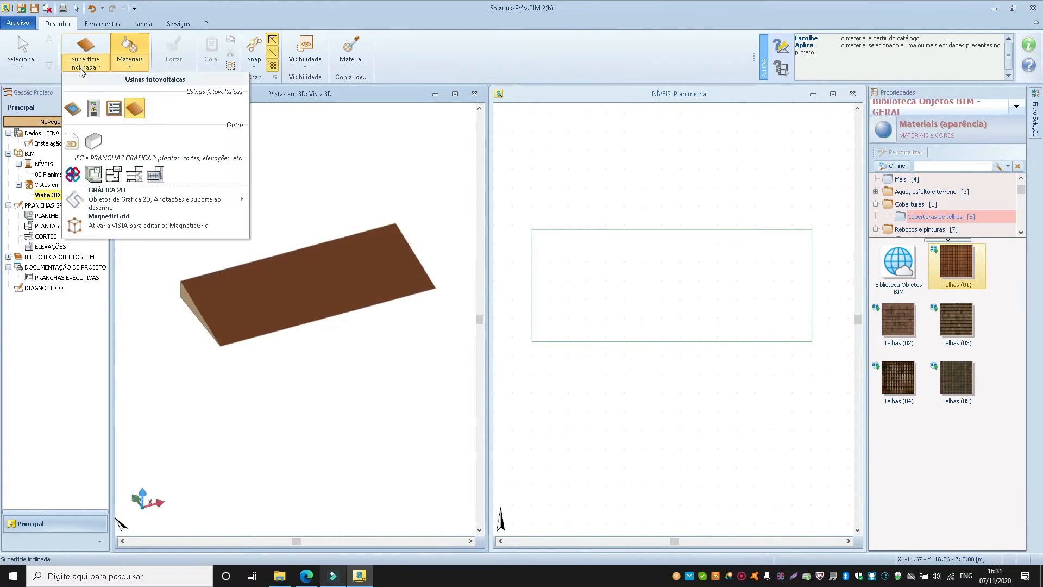
pyautogui.click(76, 110)
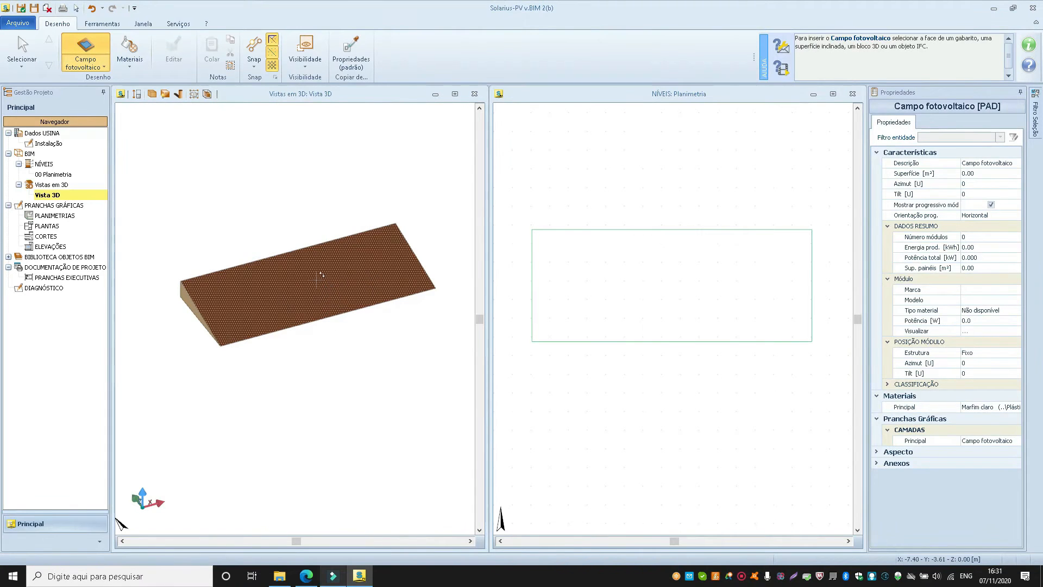
pyautogui.click(296, 292)
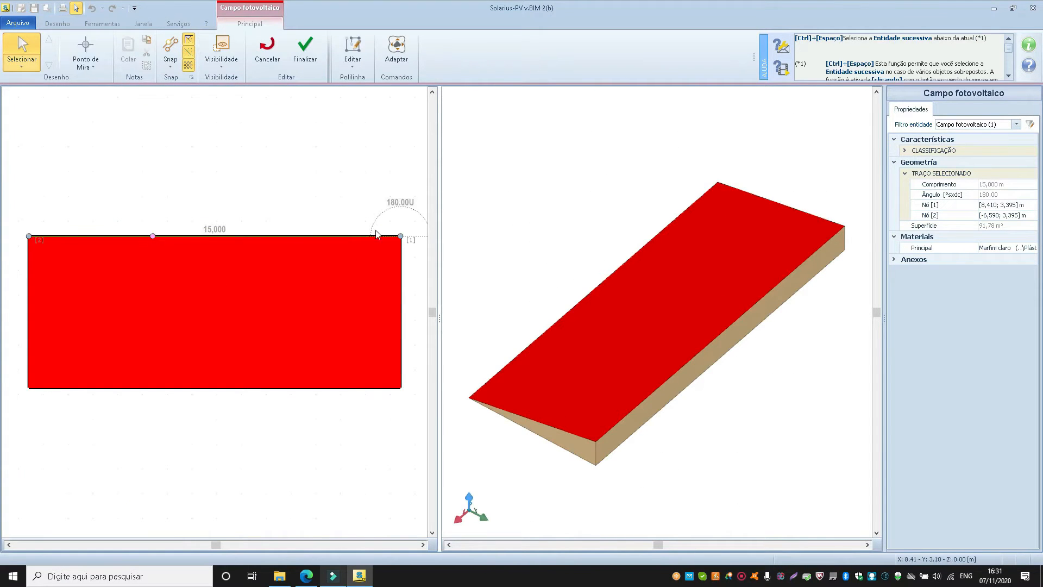
# Try converting the upper edge of the photovoltaic field to an arc and restore it to a line.
pyautogui.rightClick(154, 236)
pyautogui.click(181, 256)
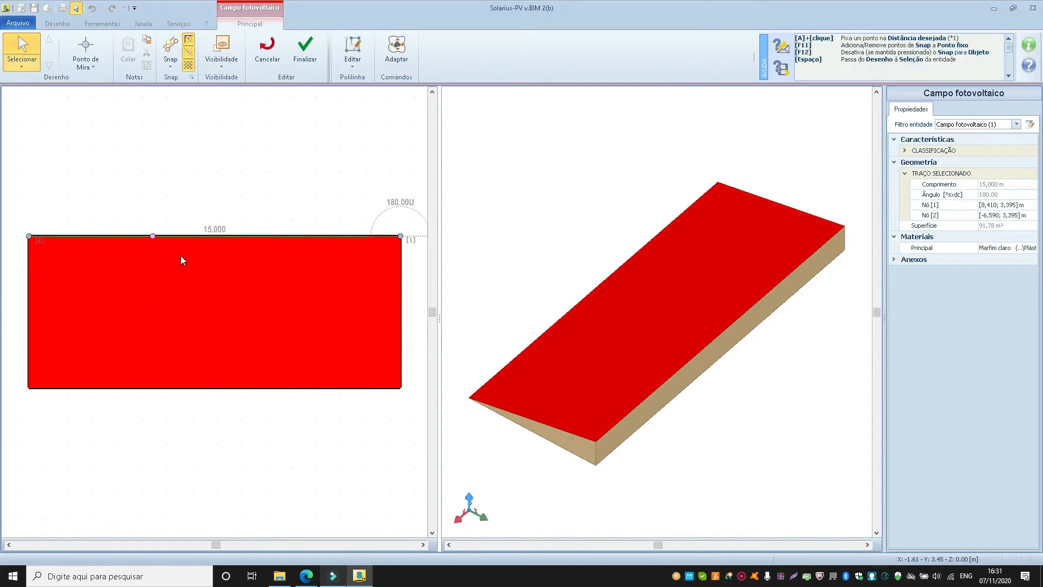
pyautogui.scroll(-2, 247, 224)
pyautogui.moveTo(228, 139); pyautogui.dragTo(239, 246)
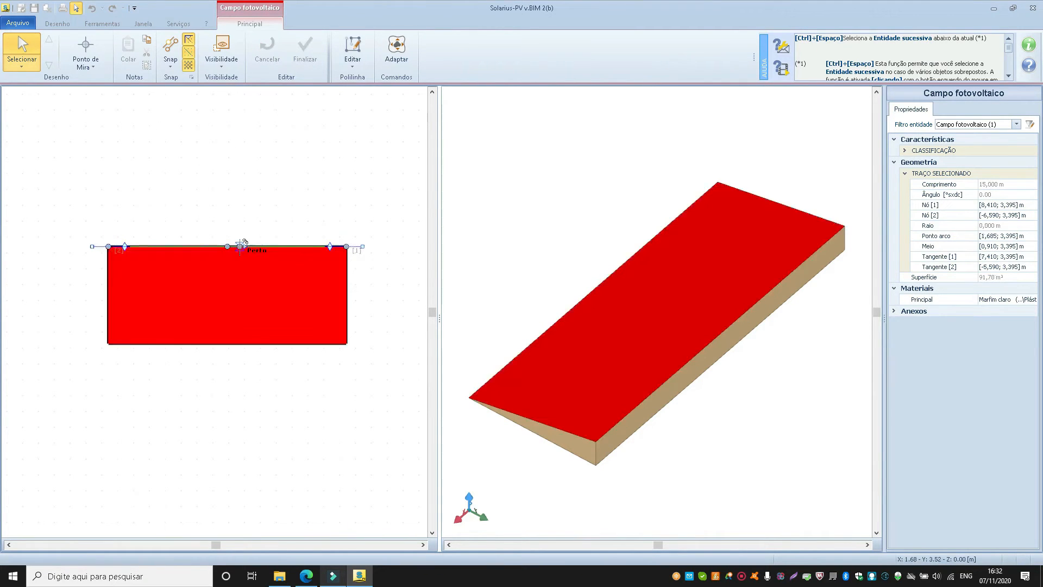
pyautogui.rightClick(249, 246)
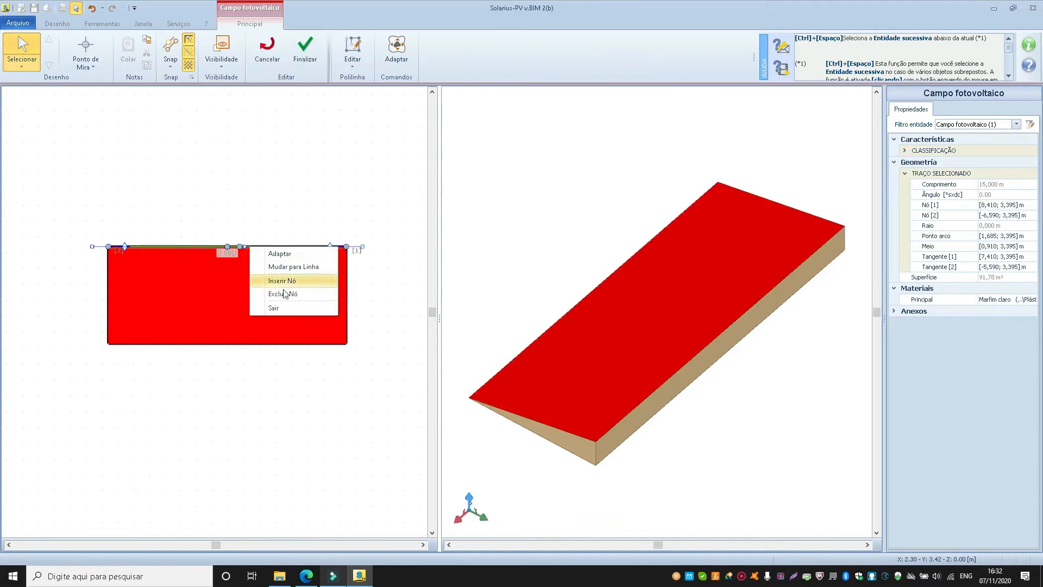
pyautogui.click(286, 263)
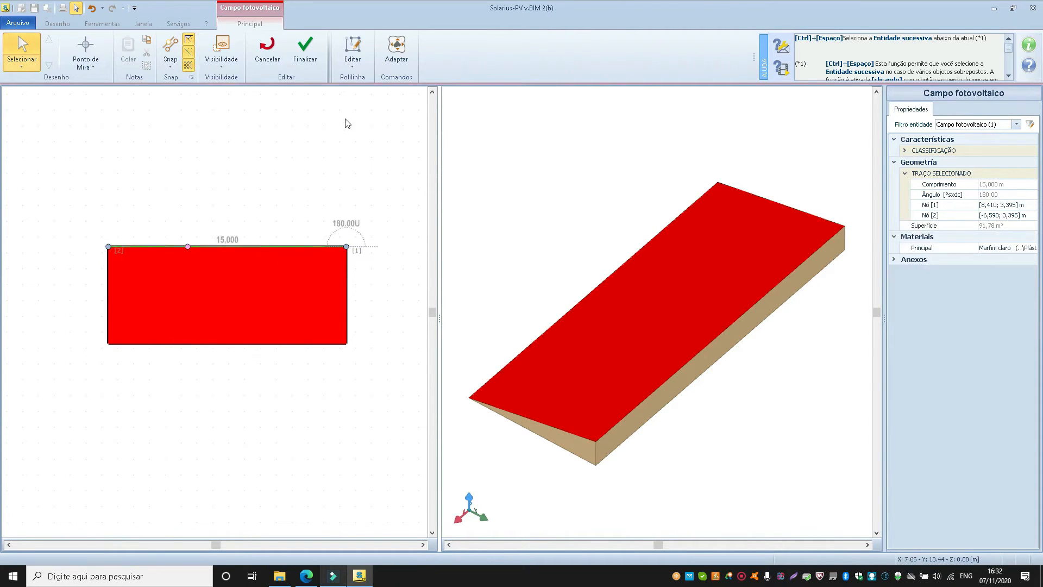
# Offset the photovoltaic field's outline inward on all sides so its long edges measure 14.8 m, and check the margin at the corners.
pyautogui.click(355, 63)
pyautogui.click(373, 196)
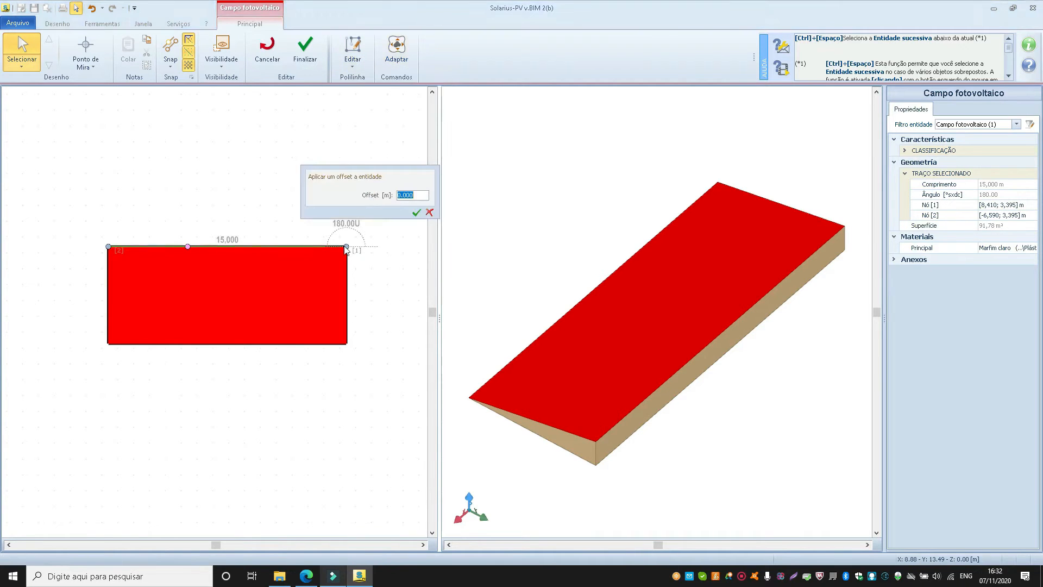
pyautogui.write('-')
pyautogui.press('Return')
pyautogui.scroll(3, 90, 264)
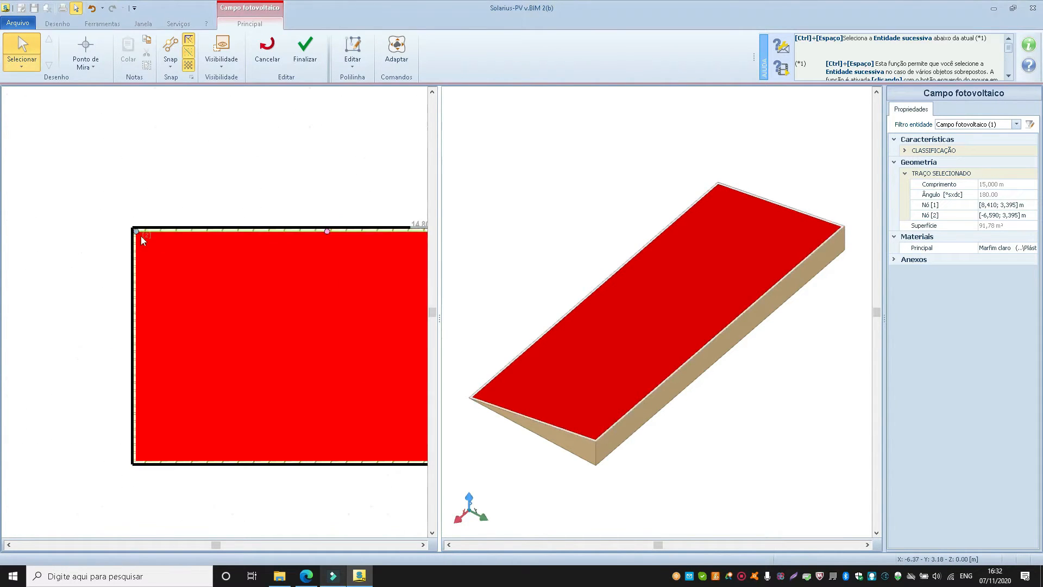
pyautogui.scroll(3, 140, 235)
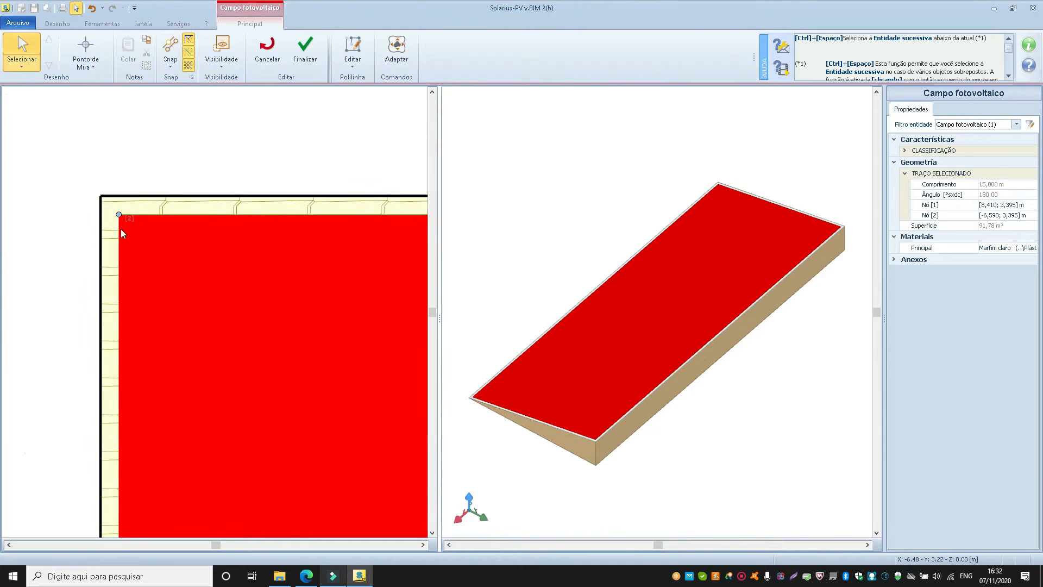
pyautogui.scroll(-4, 121, 229)
pyautogui.scroll(4, 123, 347)
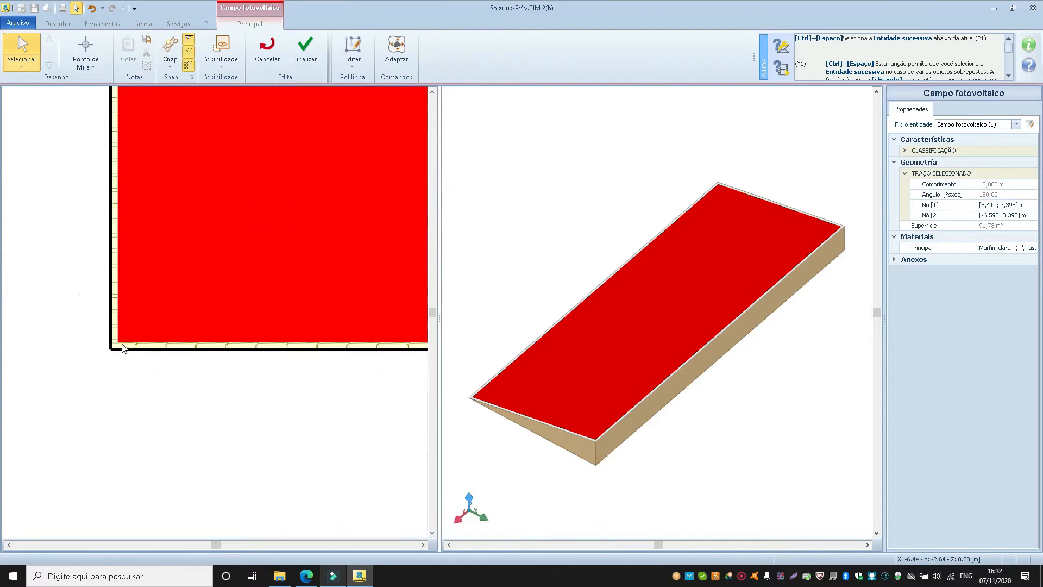
pyautogui.scroll(-5, 122, 346)
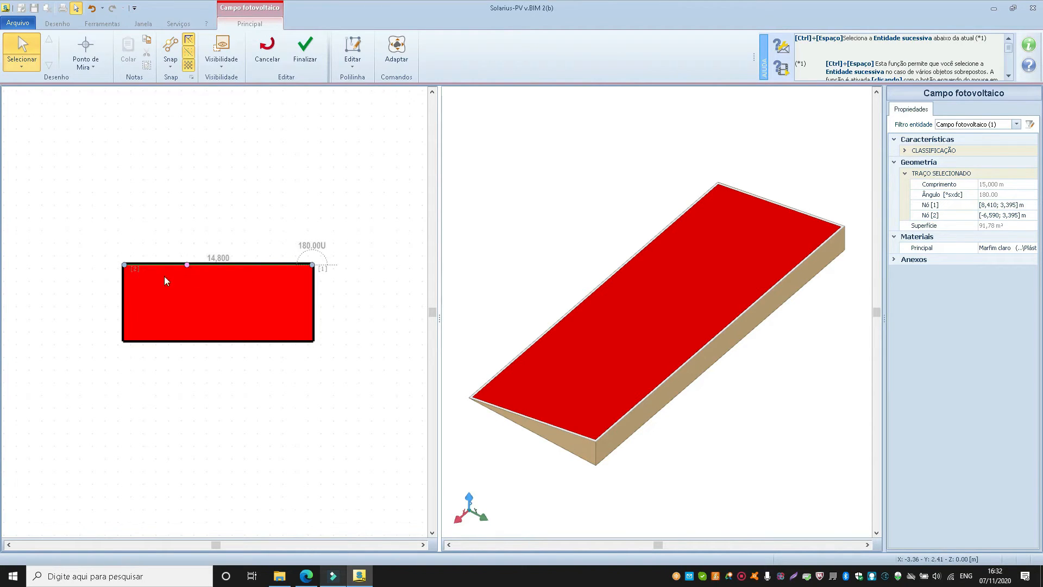
# Try moving a short edge of the photovoltaic field toward the middle of the roof and restore it.
pyautogui.click(313, 297)
pyautogui.click(212, 299)
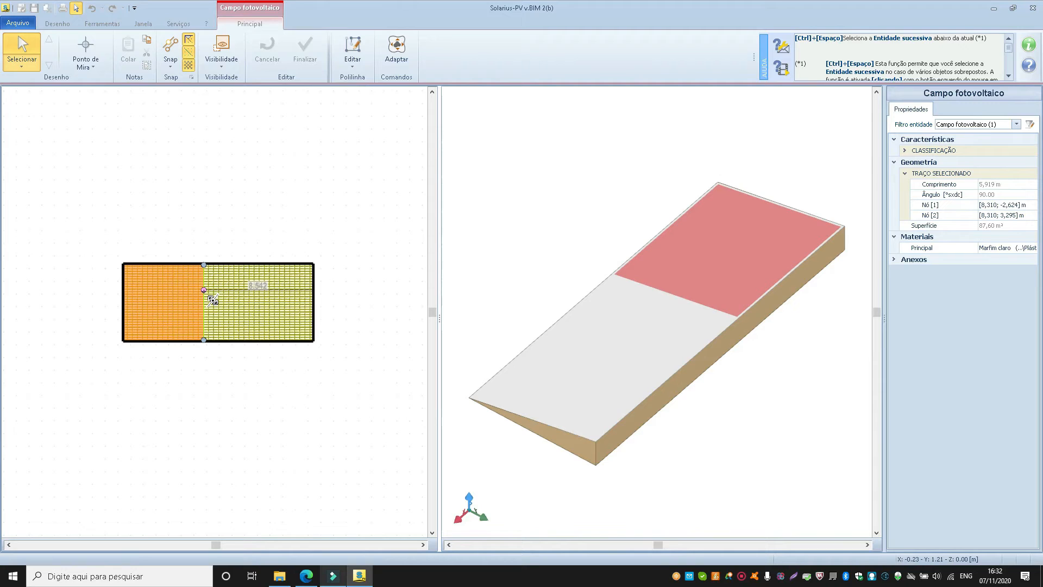
pyautogui.click(233, 296)
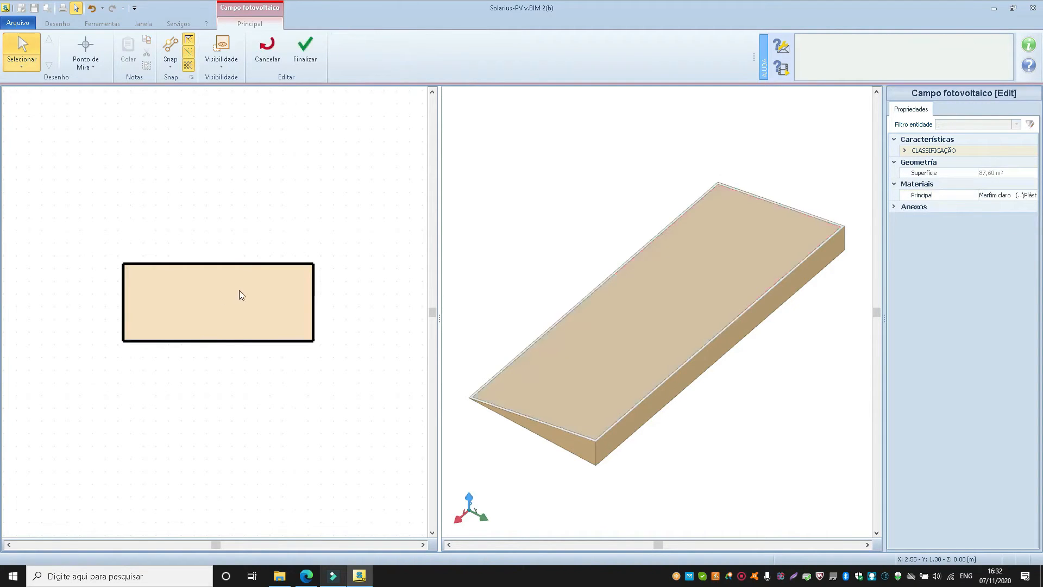
# Finalize the outline editing and select the photovoltaic field in the 3D view to check its surface property.
pyautogui.click(190, 292)
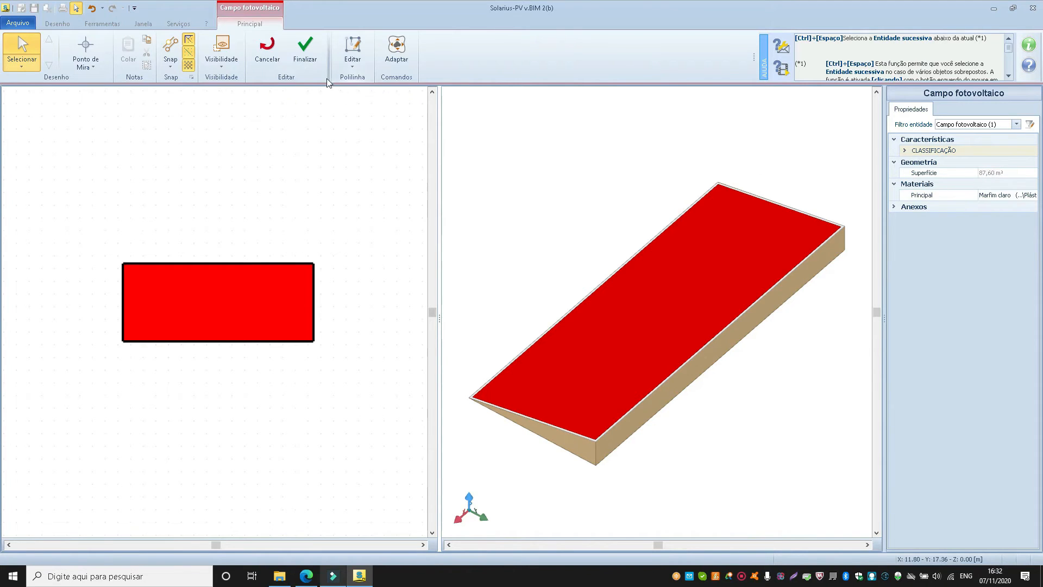
pyautogui.click(305, 56)
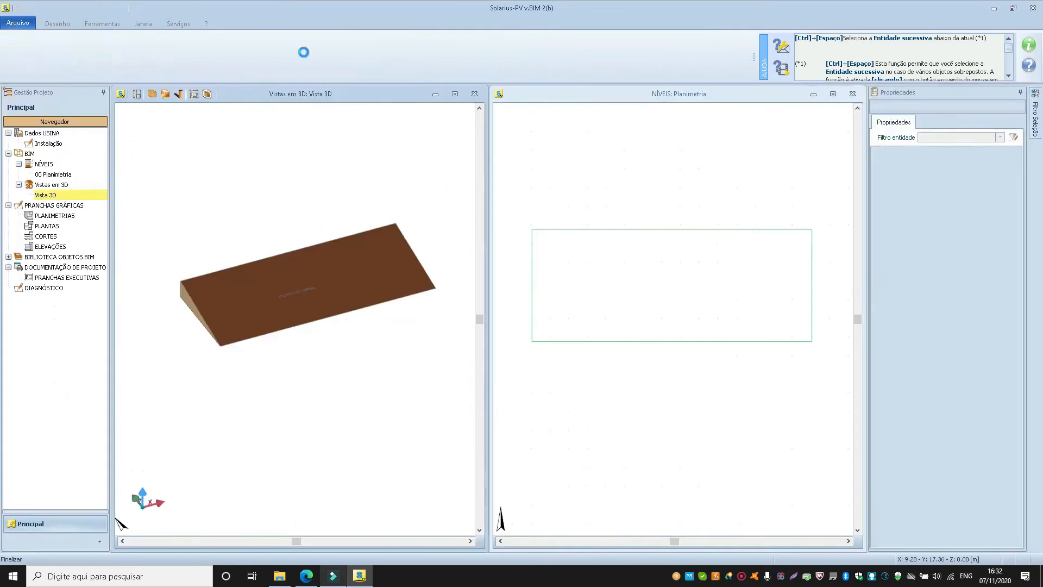
pyautogui.scroll(5, 207, 288)
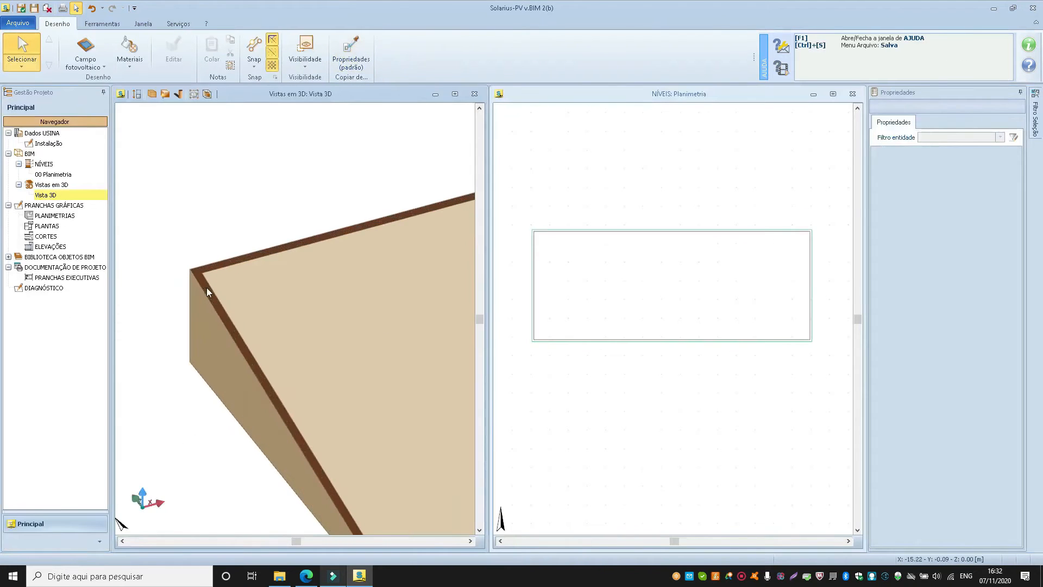
pyautogui.click(187, 244)
pyautogui.scroll(-5, 188, 243)
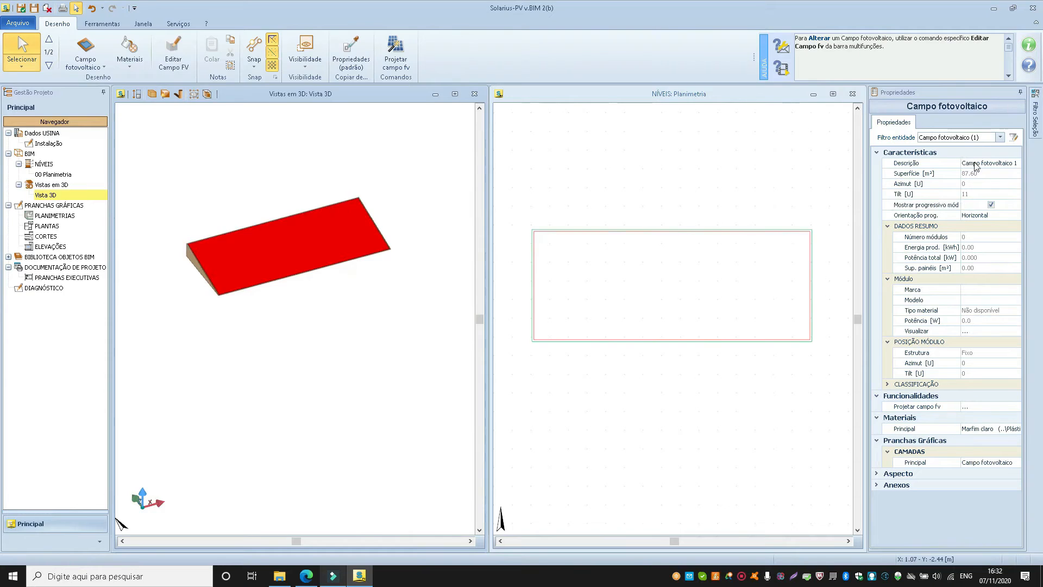
pyautogui.click(994, 177)
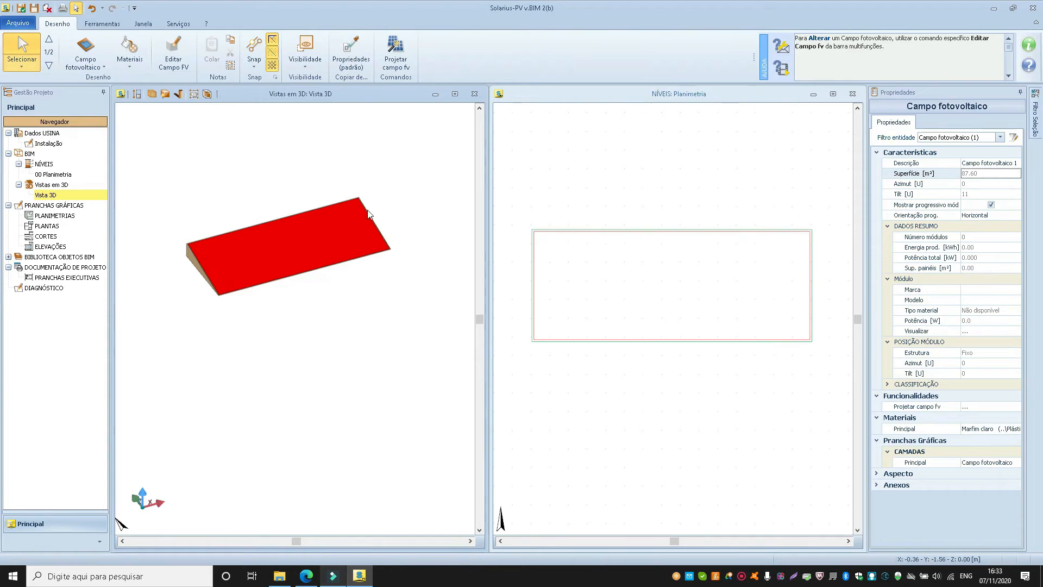
# Start the assisted design of the photovoltaic field with module positioning Complanar às superfícies and support structure Fixa.
pyautogui.click(405, 66)
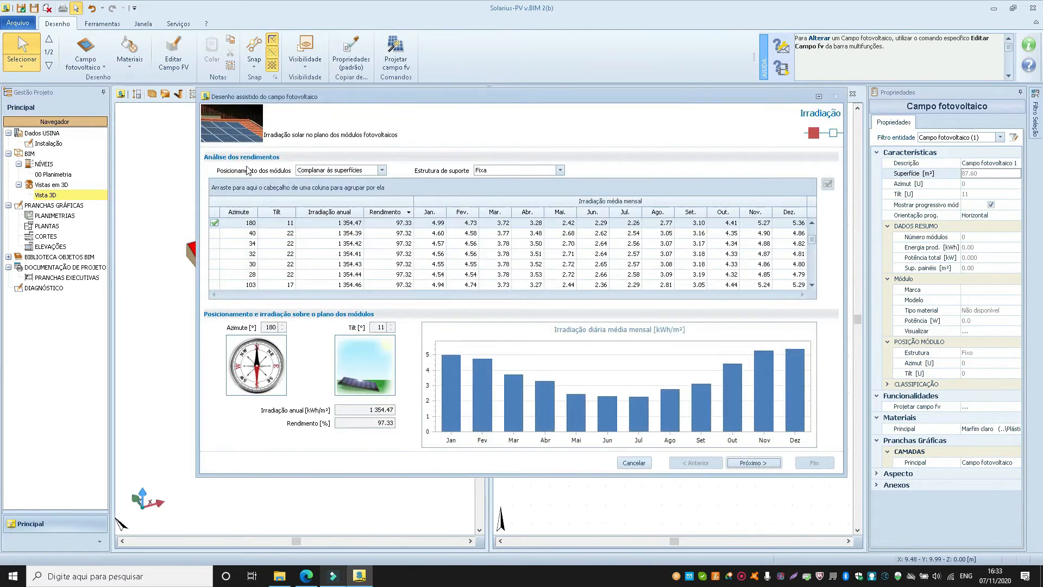
pyautogui.click(320, 171)
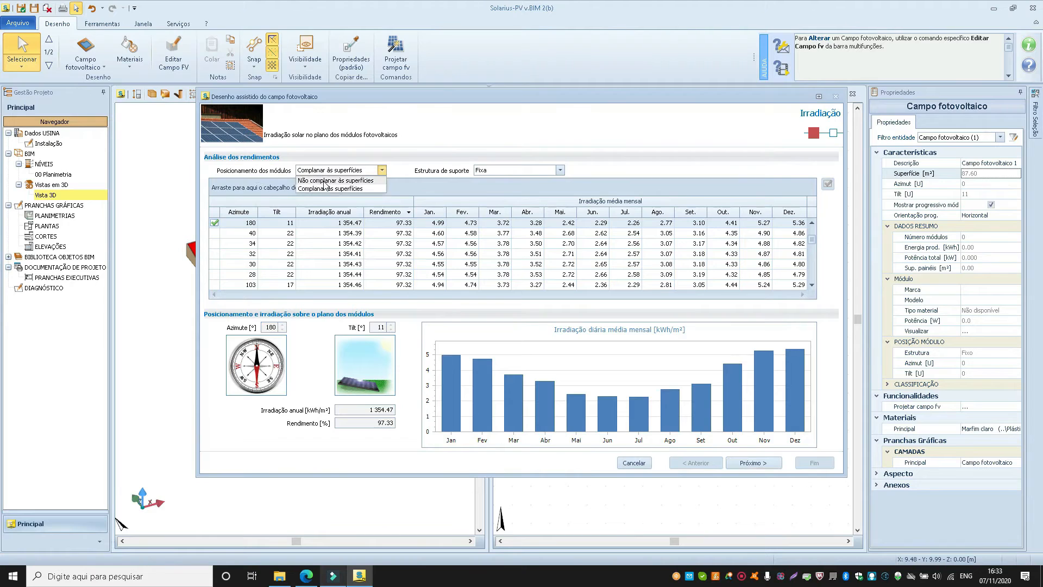
pyautogui.click(323, 188)
pyautogui.click(509, 171)
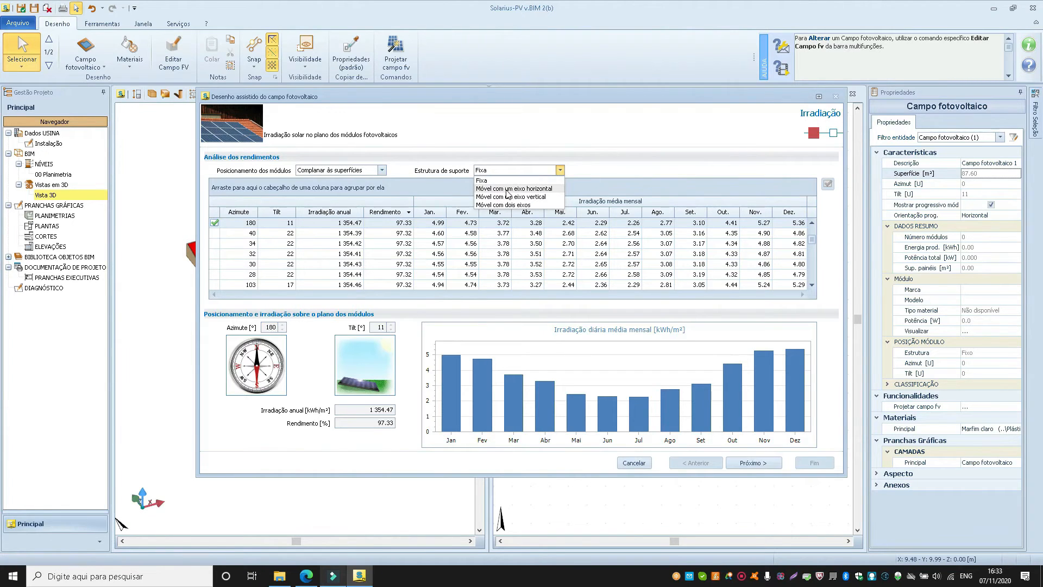
pyautogui.click(508, 180)
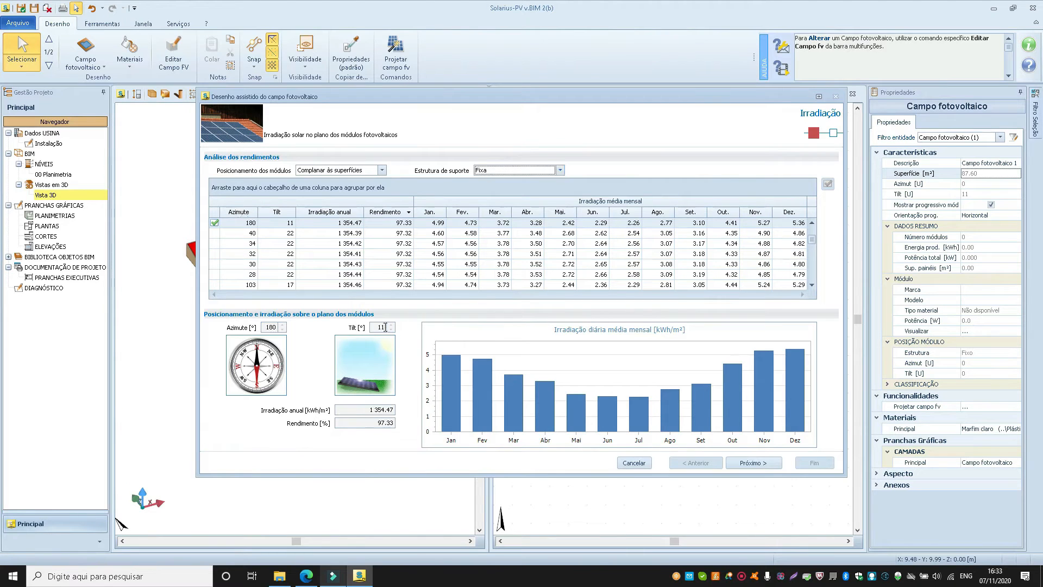
# Try Não complanar às superfícies positioning with different tilt angles, and restore Complanar às superfícies.
pyautogui.click(342, 170)
pyautogui.click(341, 181)
pyautogui.click(391, 324)
pyautogui.click(391, 324)
pyautogui.click(390, 330)
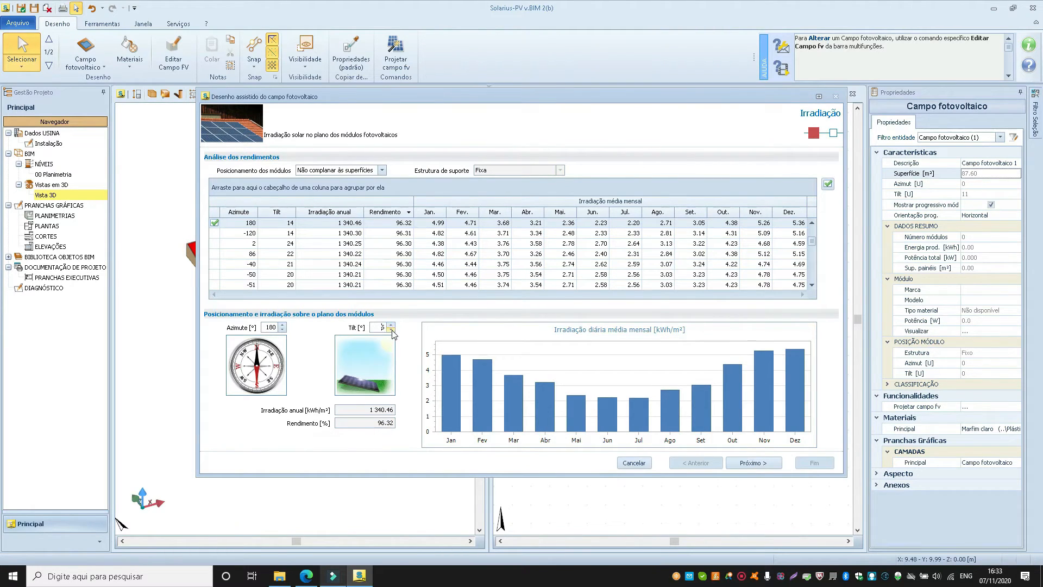
pyautogui.click(391, 324)
pyautogui.click(391, 324)
pyautogui.click(392, 324)
pyautogui.click(391, 325)
pyautogui.click(391, 325)
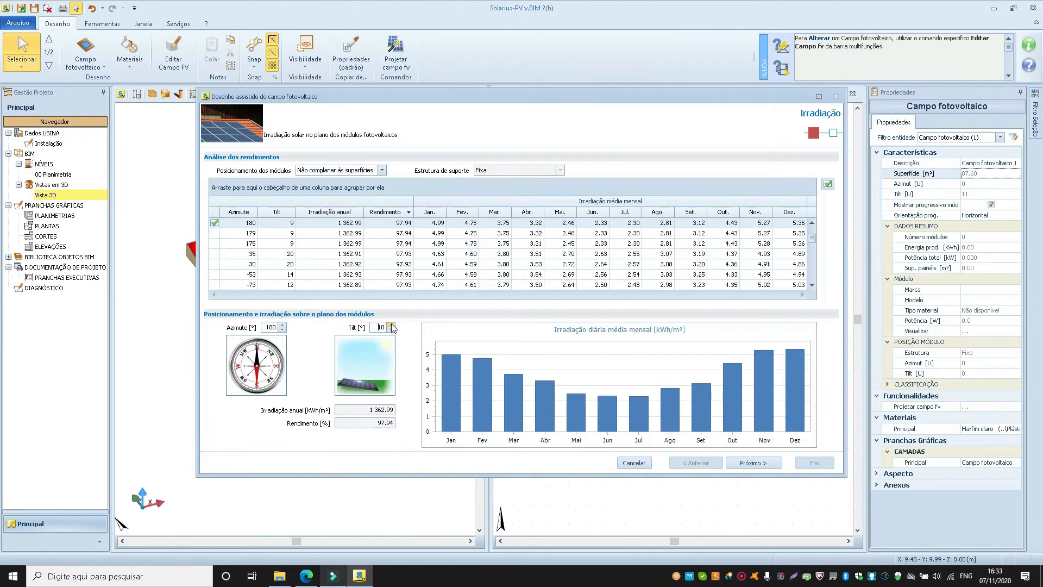
pyautogui.click(327, 172)
pyautogui.click(329, 189)
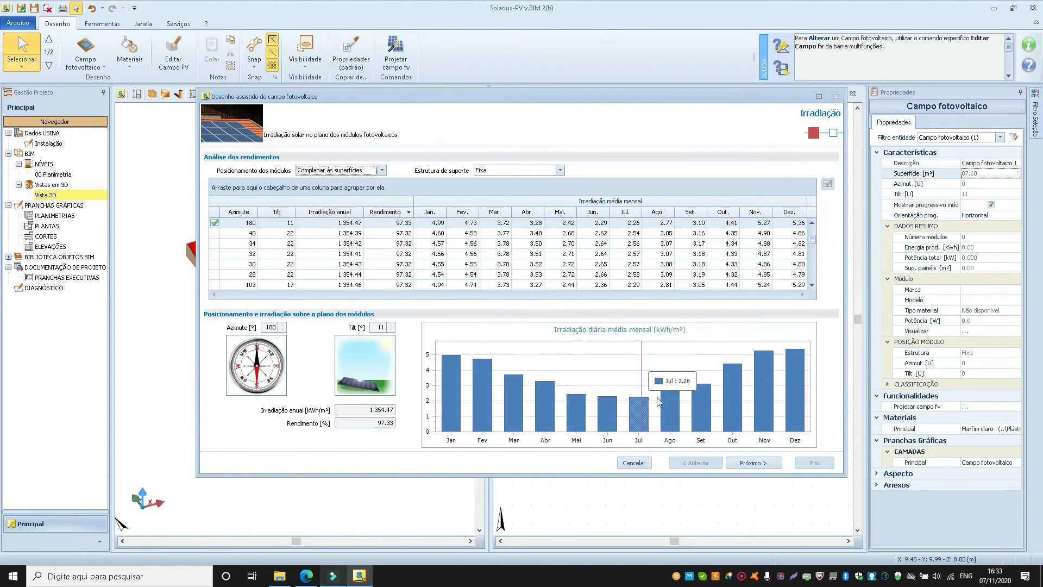
# Continue to the module selection page and set the design criterion to Potência máxima.
pyautogui.click(757, 465)
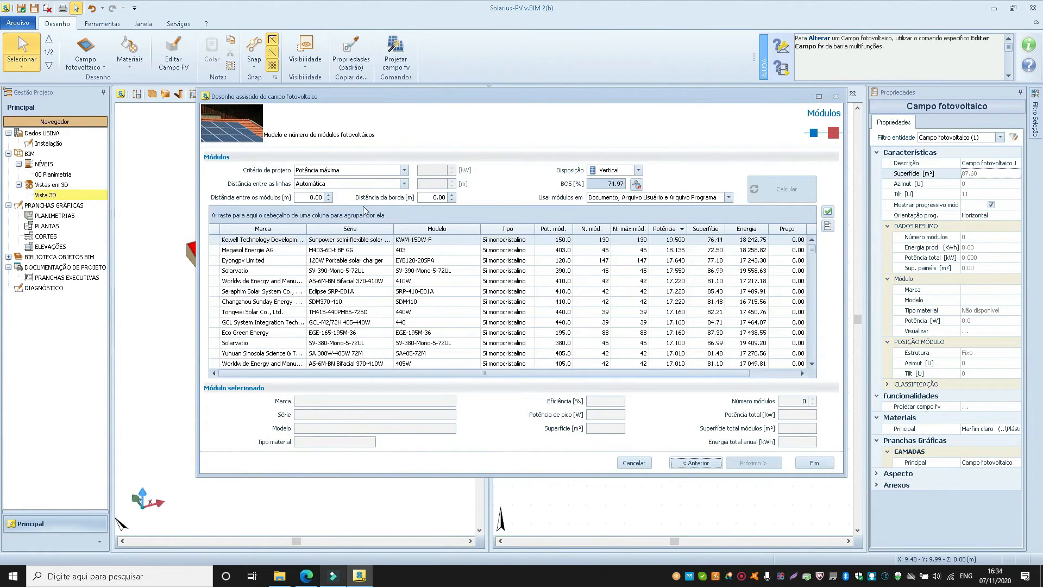
pyautogui.click(405, 171)
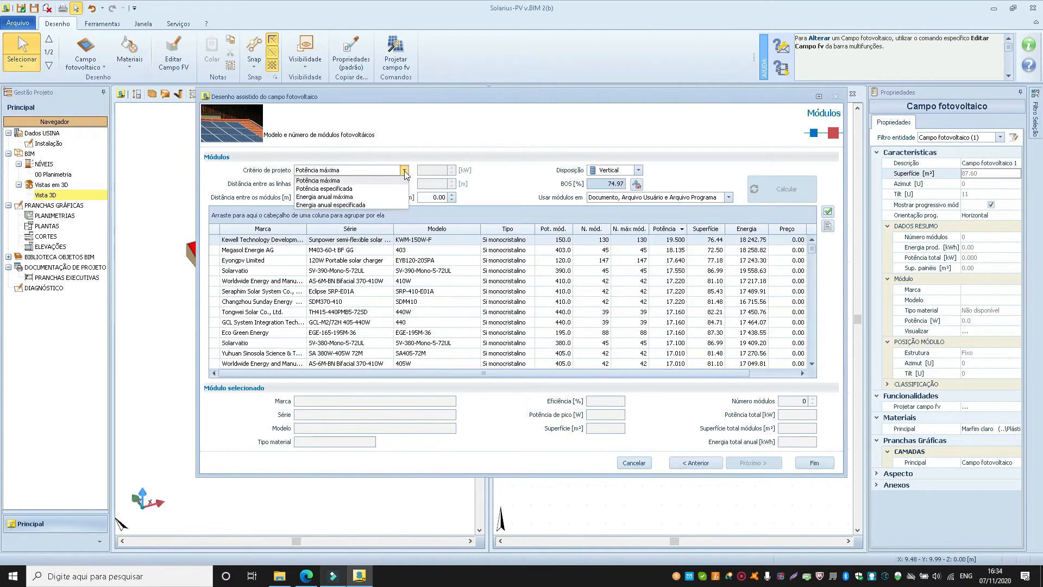
pyautogui.click(332, 181)
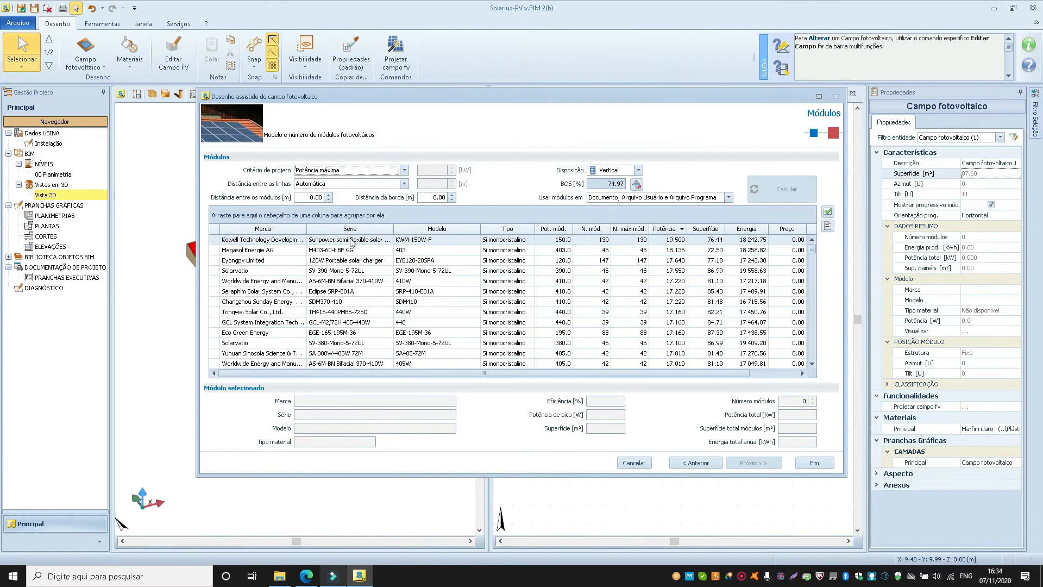
# Look over the calculated module list and the Vertical and Horizontal options for the module layout.
pyautogui.click(606, 251)
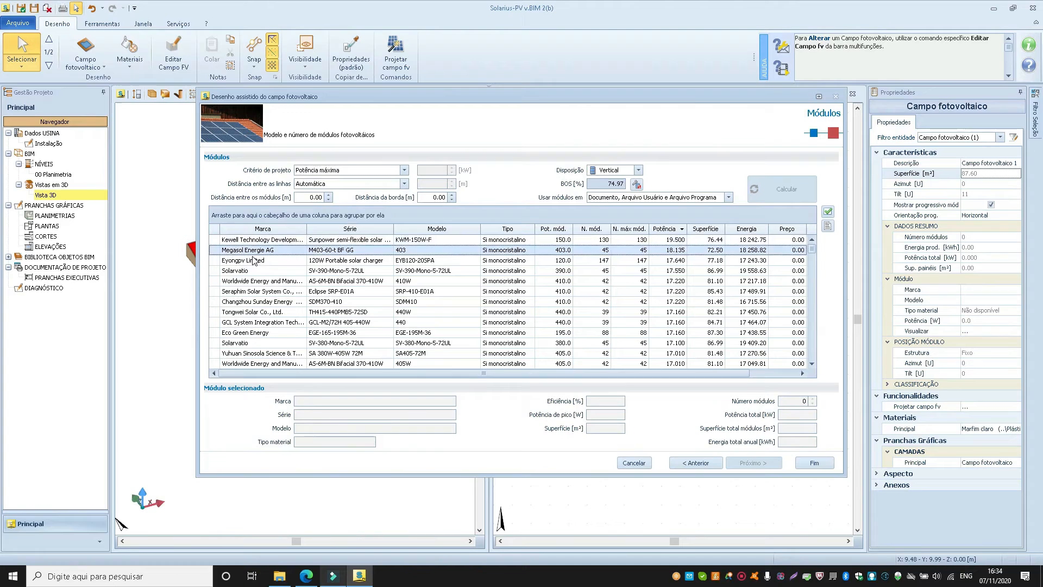
pyautogui.click(641, 313)
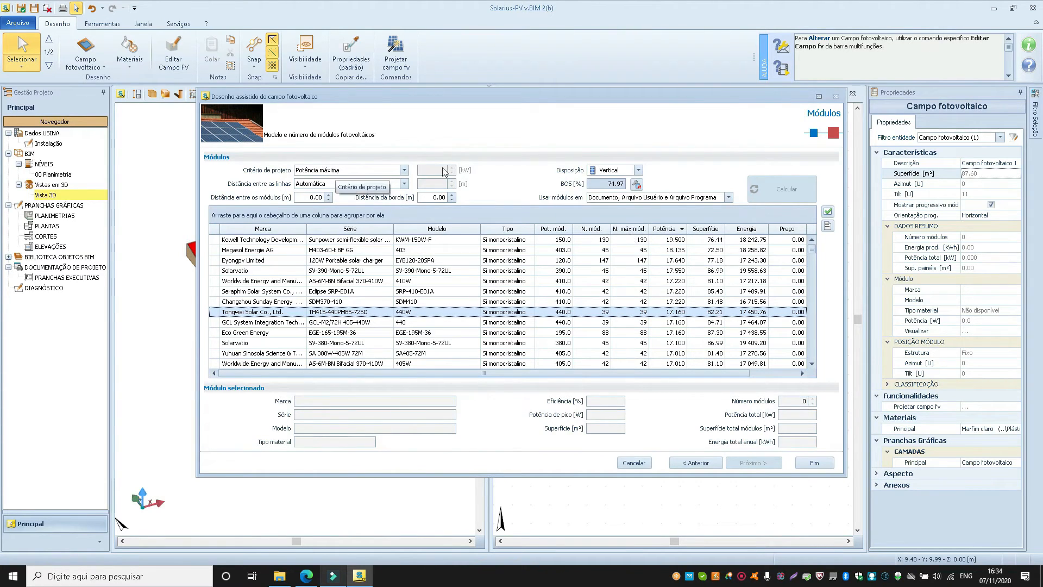
pyautogui.click(613, 171)
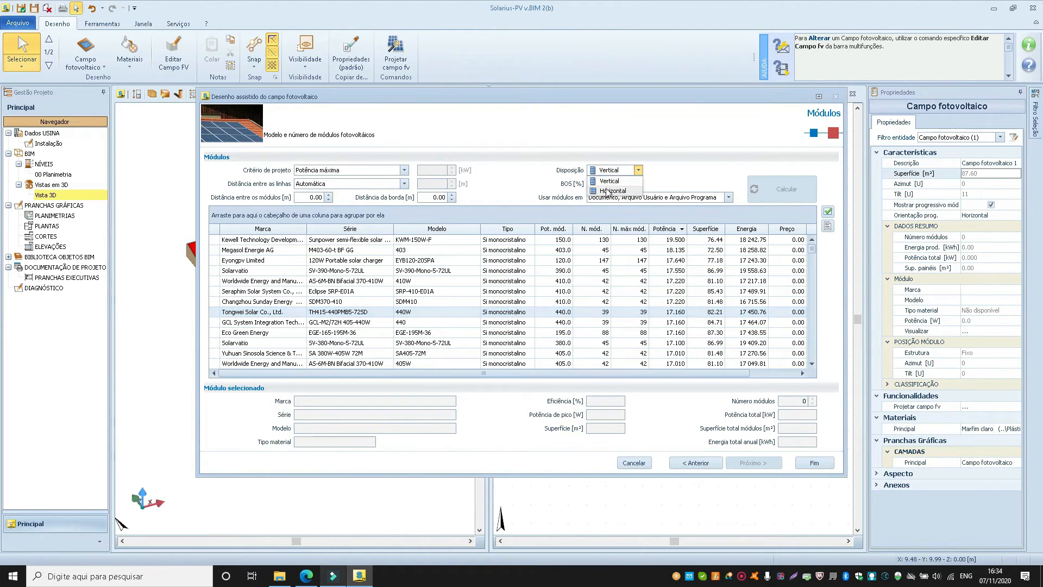
pyautogui.click(566, 176)
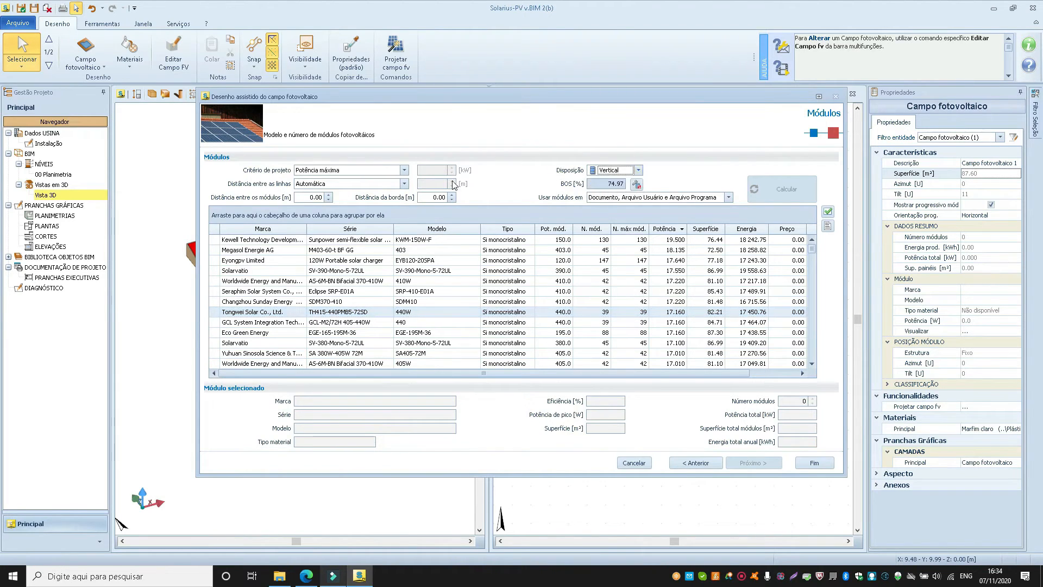
# Try Manual distance between rows and restore it to Automática.
pyautogui.click(342, 186)
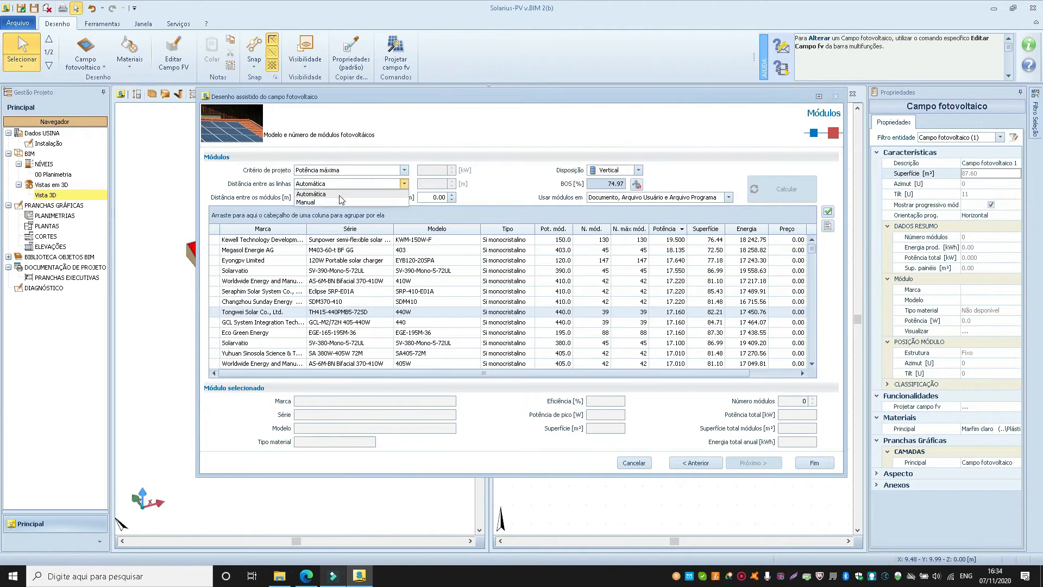
pyautogui.click(344, 201)
pyautogui.click(434, 184)
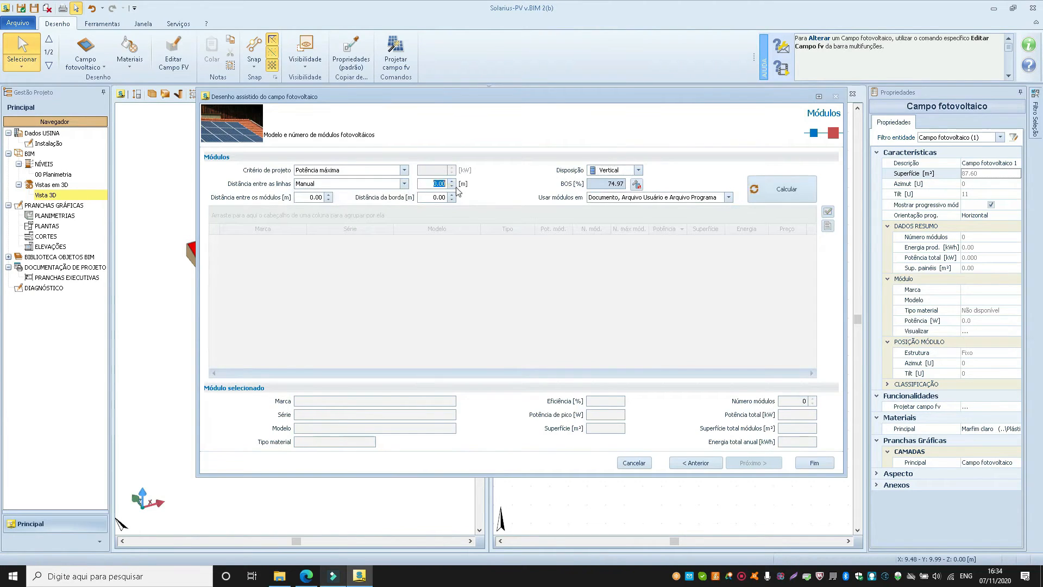
pyautogui.click(367, 183)
pyautogui.click(365, 198)
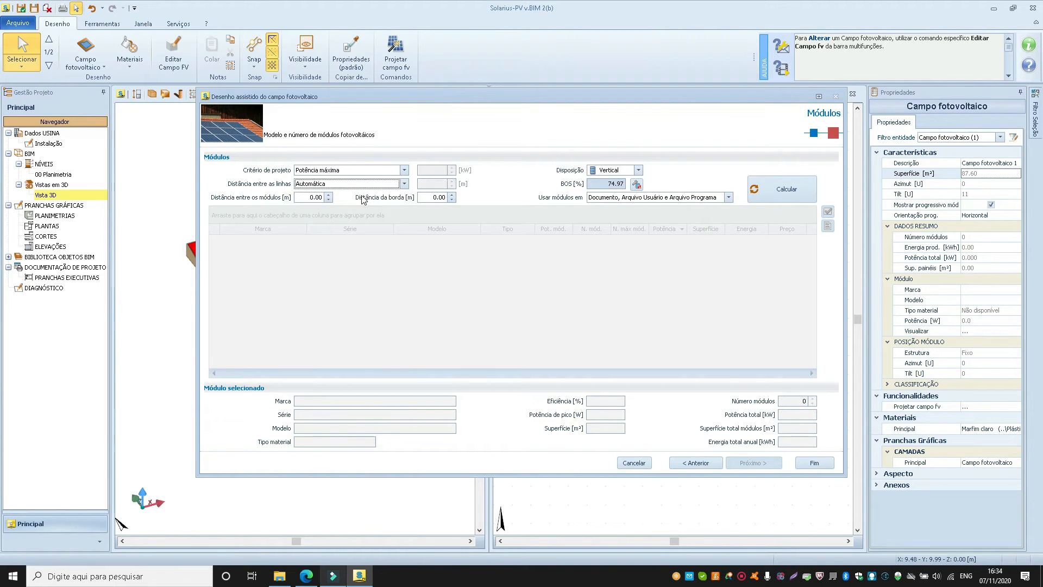
# Open the plant parameters behind the BOS value and review the listed loss types.
pyautogui.click(636, 185)
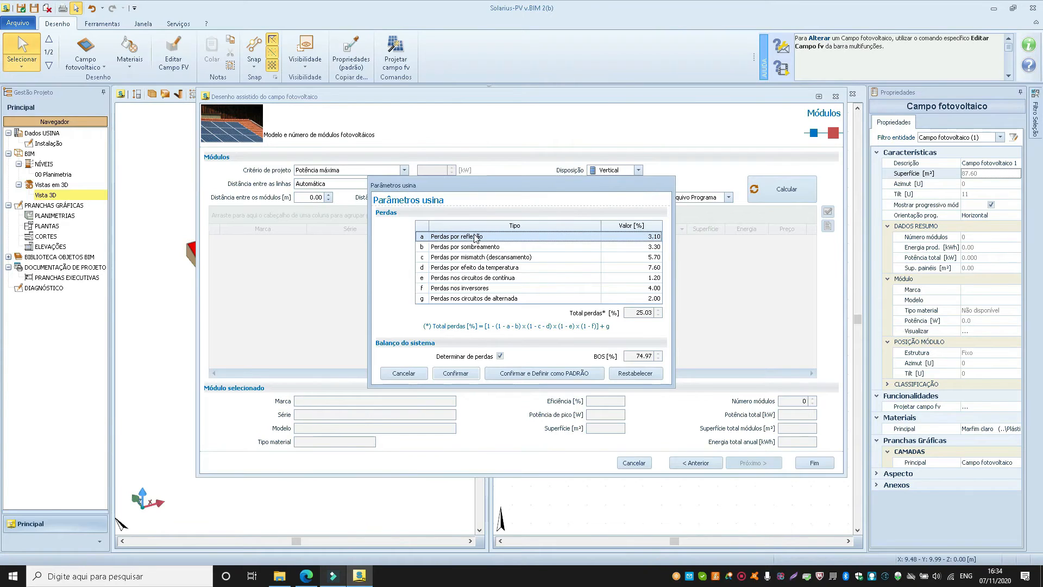
pyautogui.click(478, 247)
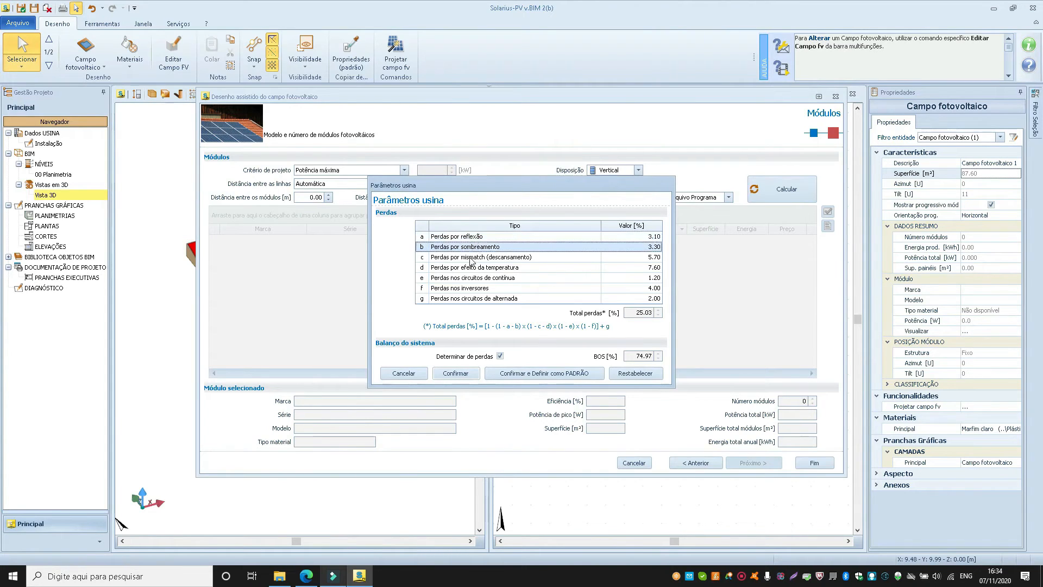
pyautogui.click(494, 268)
pyautogui.click(494, 280)
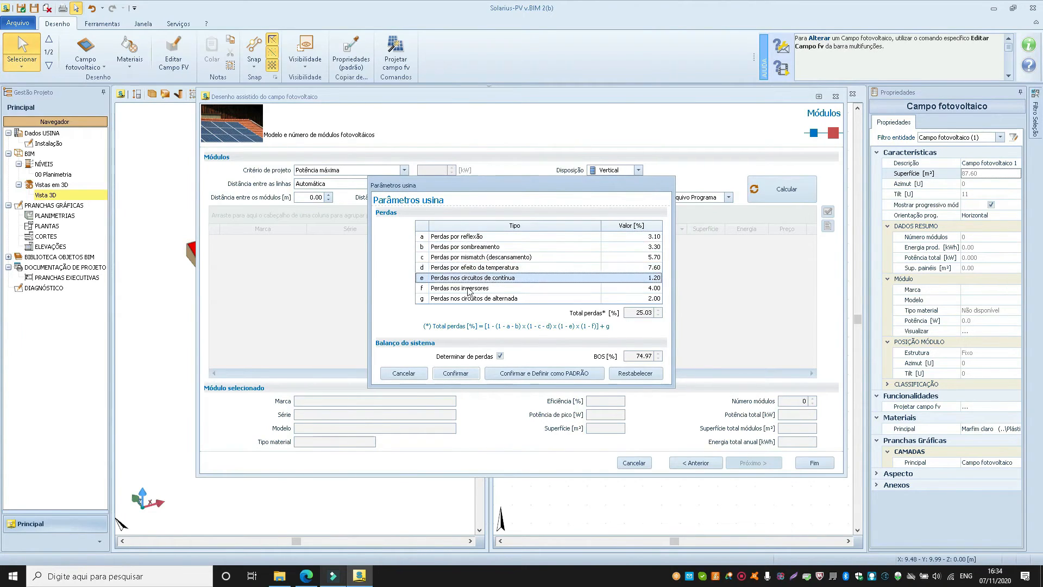
pyautogui.click(471, 289)
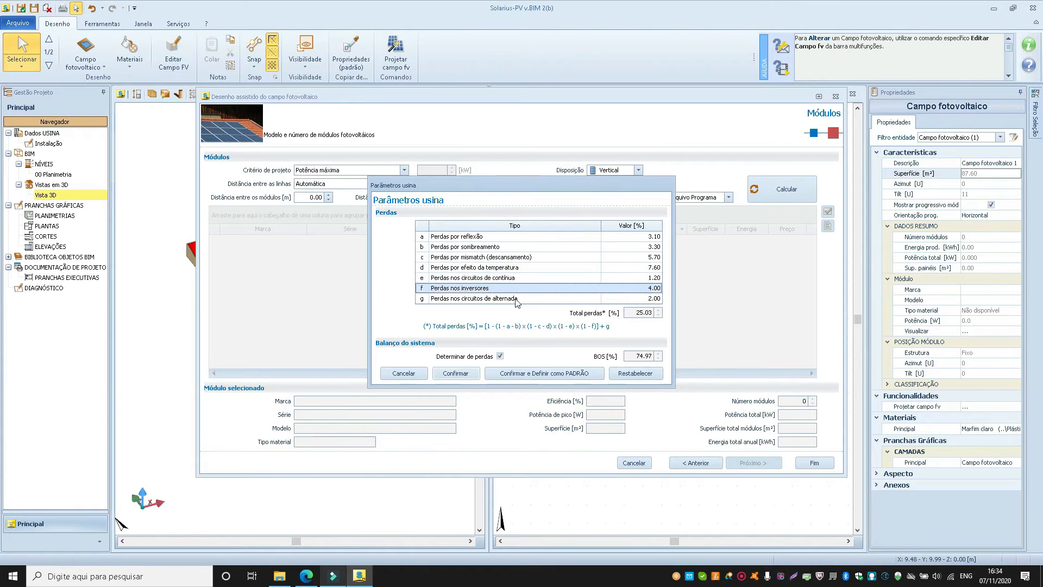
# Check the individual loss percentages, the total losses and the BOS in the plant parameters, and confirm them.
pyautogui.click(649, 246)
pyautogui.click(650, 236)
pyautogui.click(650, 257)
pyautogui.click(648, 268)
pyautogui.click(647, 288)
pyautogui.click(636, 312)
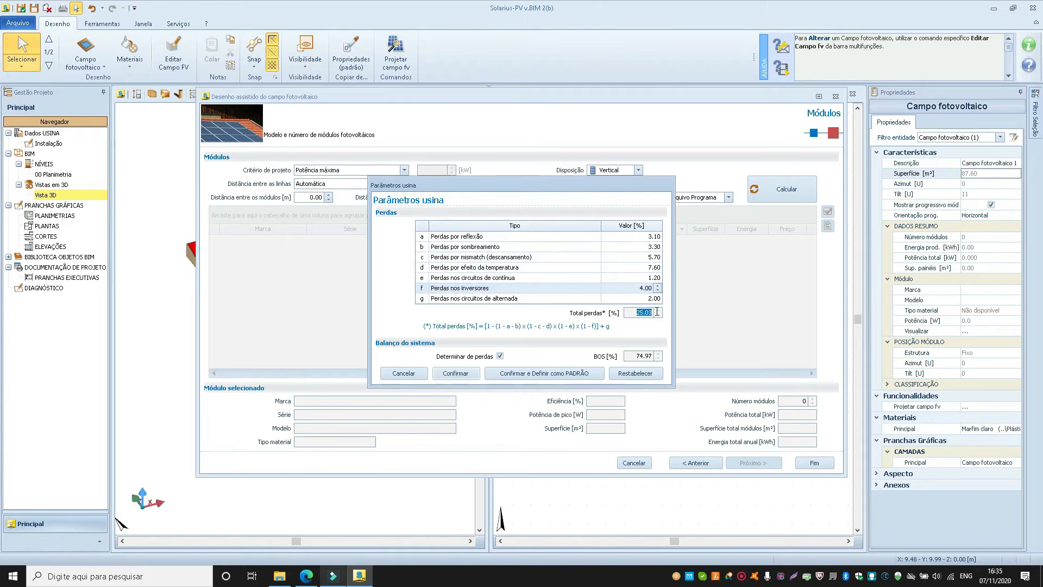
pyautogui.click(635, 356)
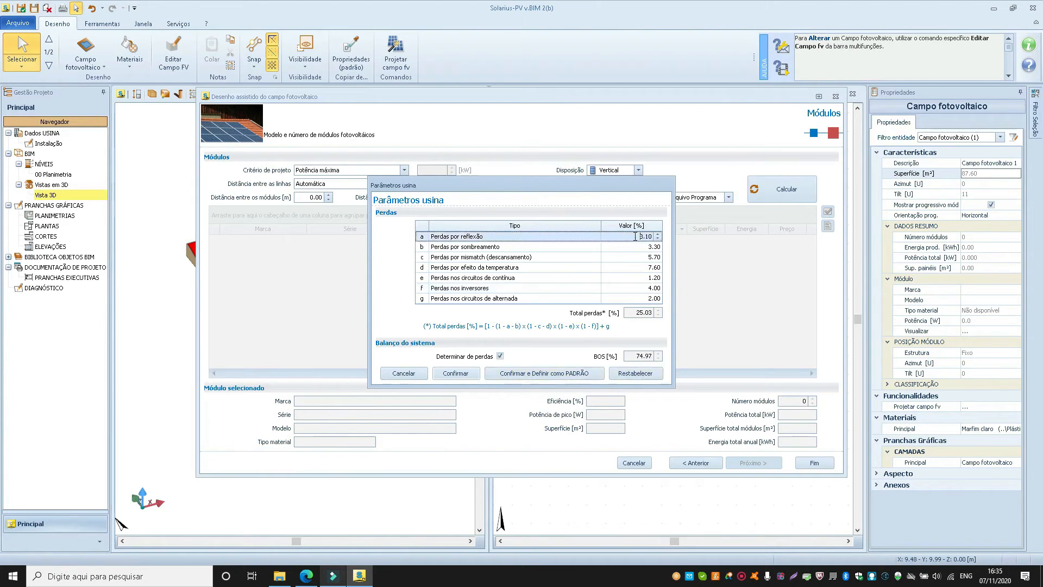
pyautogui.click(628, 277)
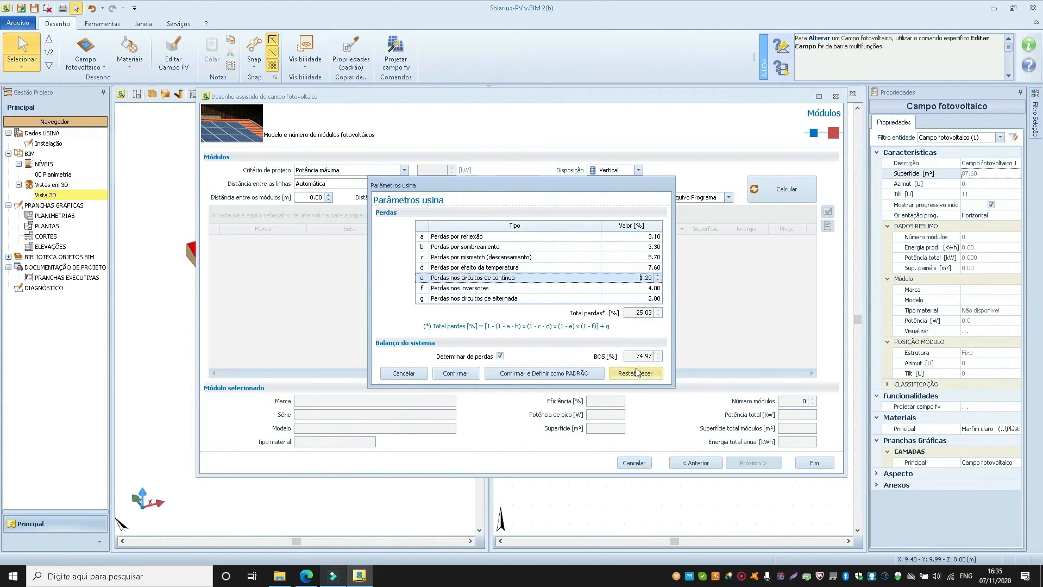
pyautogui.click(470, 373)
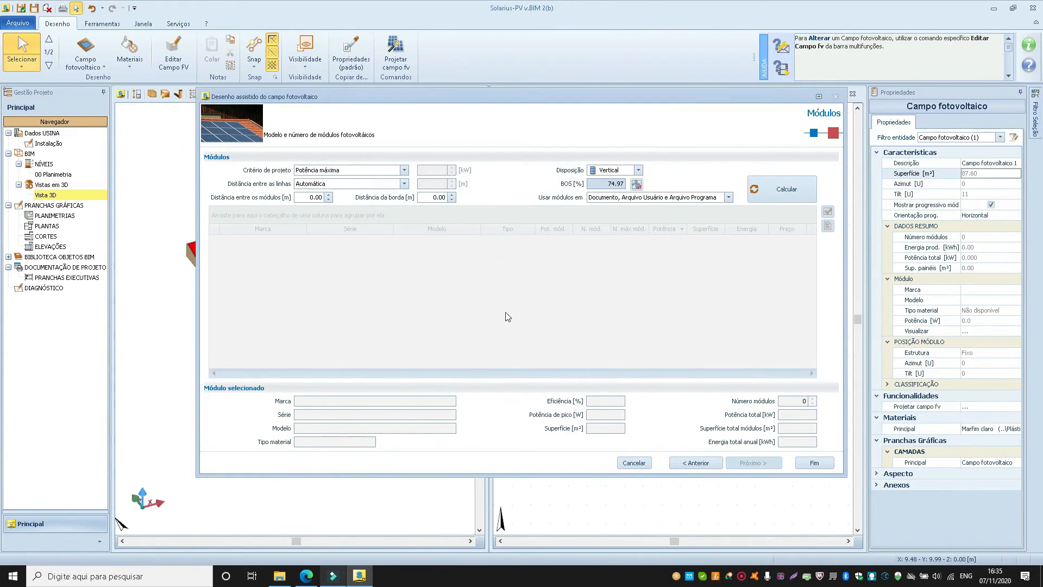
# Calculate the module list with Potência máxima, automatic row distance and 0.00 m distances between modules and from the edge.
pyautogui.click(308, 199)
pyautogui.moveTo(436, 197); pyautogui.dragTo(454, 198)
pyautogui.moveTo(429, 198); pyautogui.dragTo(453, 198)
pyautogui.moveTo(308, 197); pyautogui.dragTo(329, 197)
pyautogui.moveTo(432, 198); pyautogui.dragTo(450, 198)
pyautogui.click(300, 172)
pyautogui.click(299, 173)
pyautogui.click(790, 190)
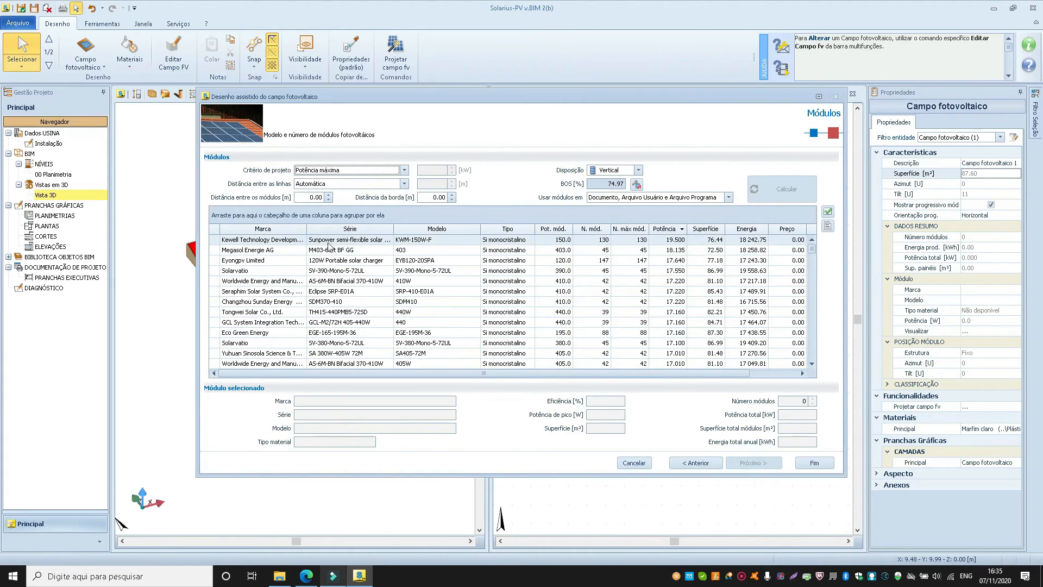
# Filter the calculated modules by brand to show only Canadian Solar Inc.
pyautogui.click(305, 228)
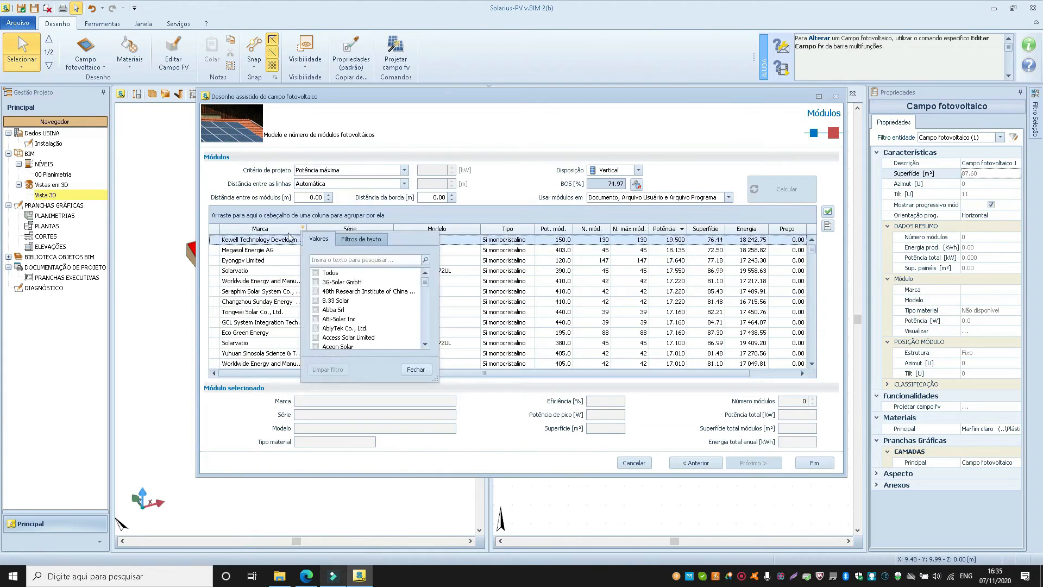
pyautogui.click(328, 260)
pyautogui.write('Canadian')
pyautogui.click(316, 281)
pyautogui.click(418, 373)
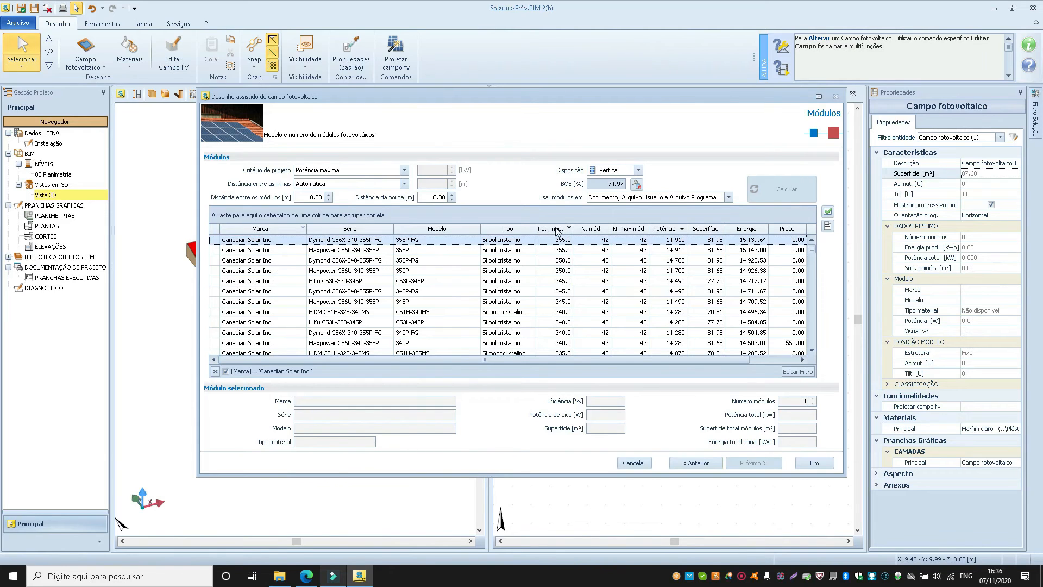
# Group the modules by Pot. mód. and choose the HiKu CS3L-330-345P model CS3L-340P from the 340.0 group.
pyautogui.moveTo(560, 235); pyautogui.dragTo(247, 218)
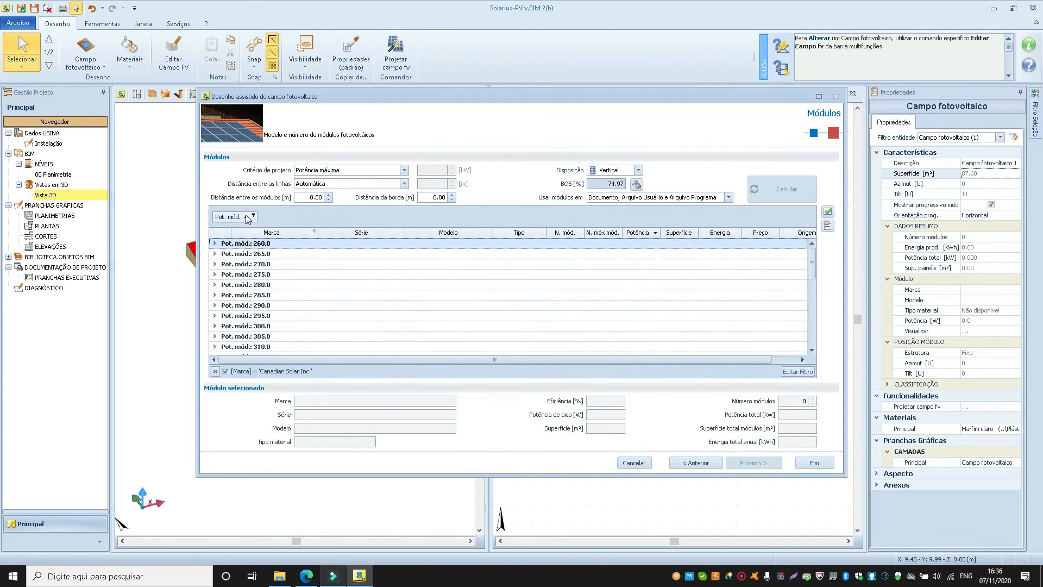
pyautogui.scroll(-3, 241, 307)
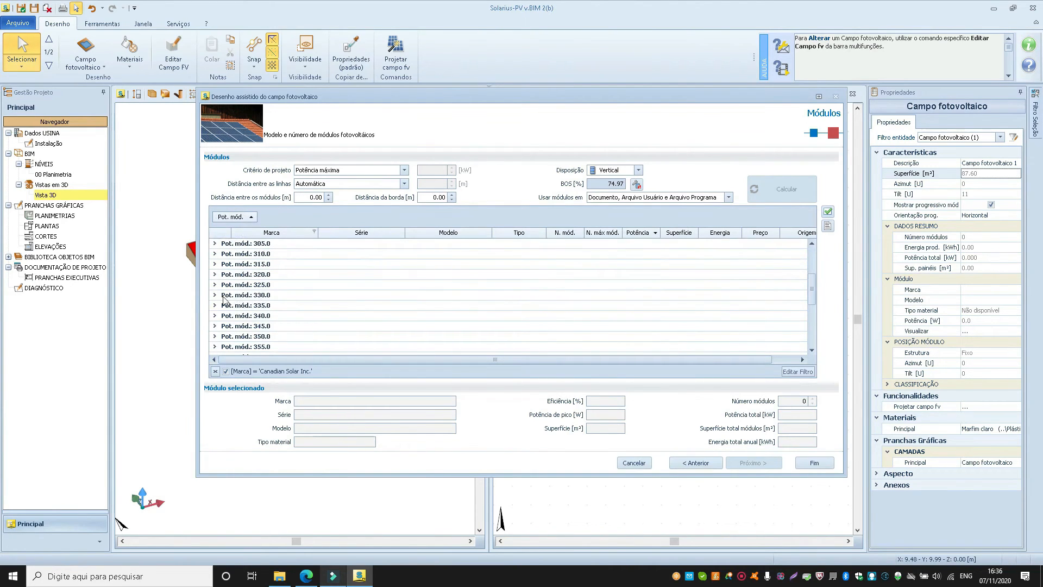
pyautogui.click(215, 315)
pyautogui.scroll(-1, 255, 301)
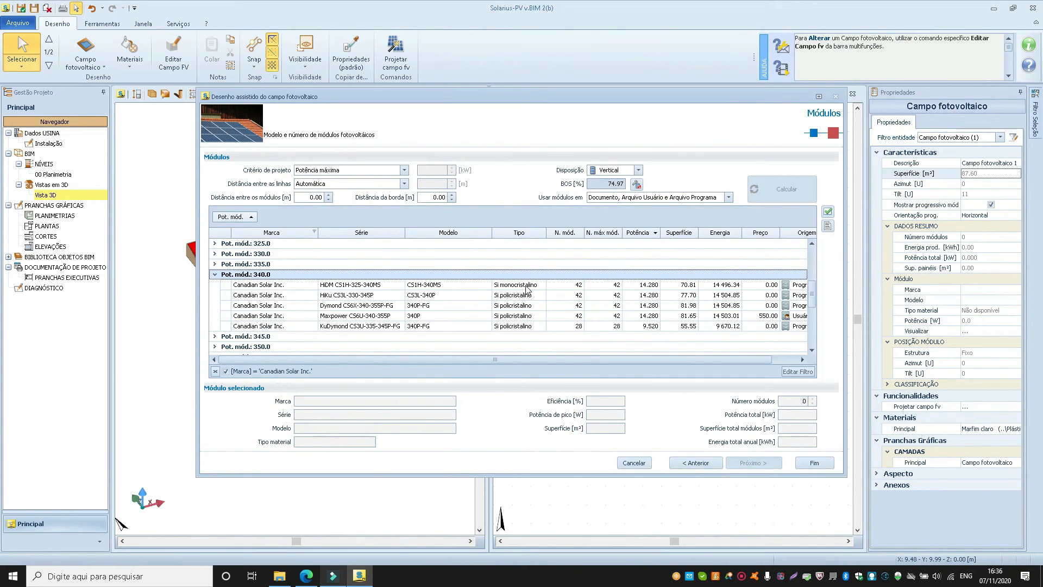
pyautogui.click(226, 296)
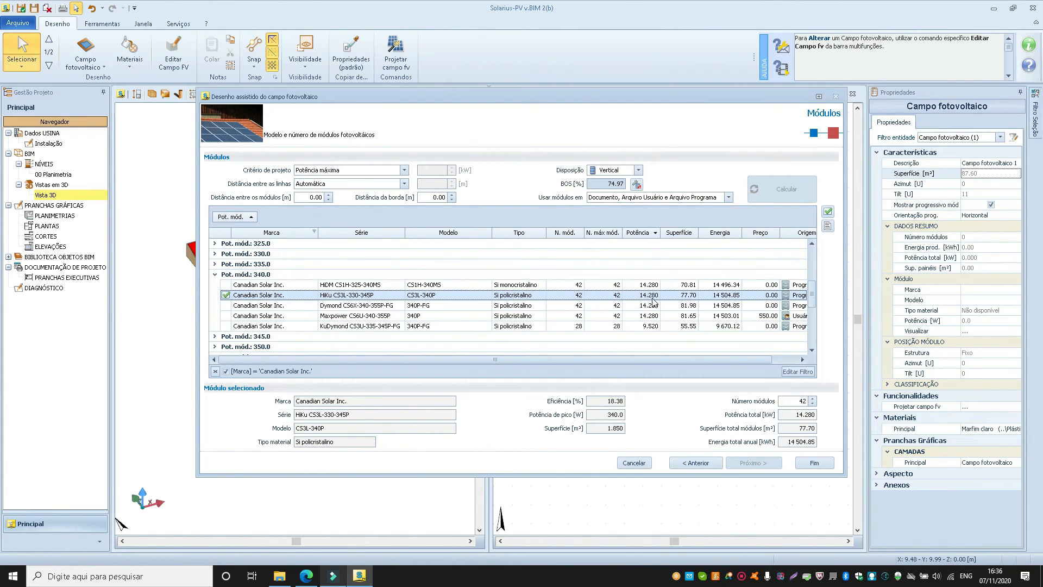
# Set the number of modules to 40 and check the total power.
pyautogui.doubleClick(795, 401)
pyautogui.write('40')
pyautogui.doubleClick(798, 416)
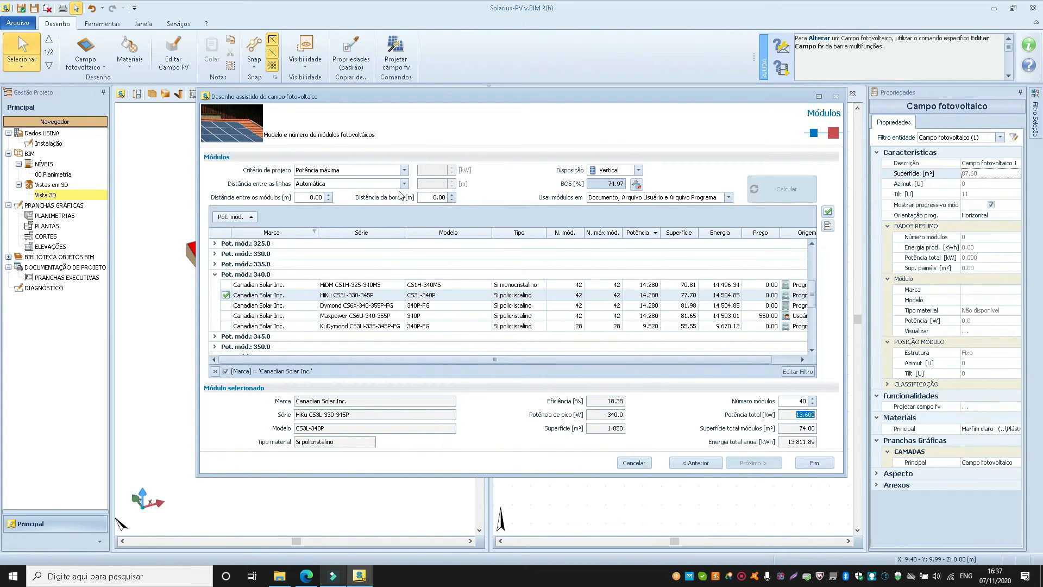
# Change the design criterion to Potência especificada with 5 kW and recalculate the module list.
pyautogui.click(405, 170)
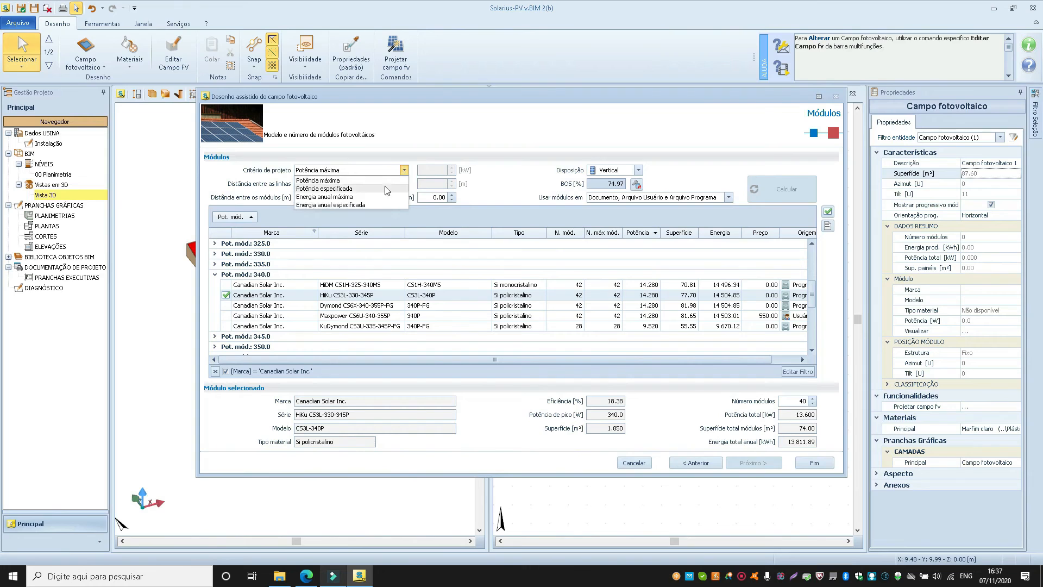
pyautogui.click(351, 189)
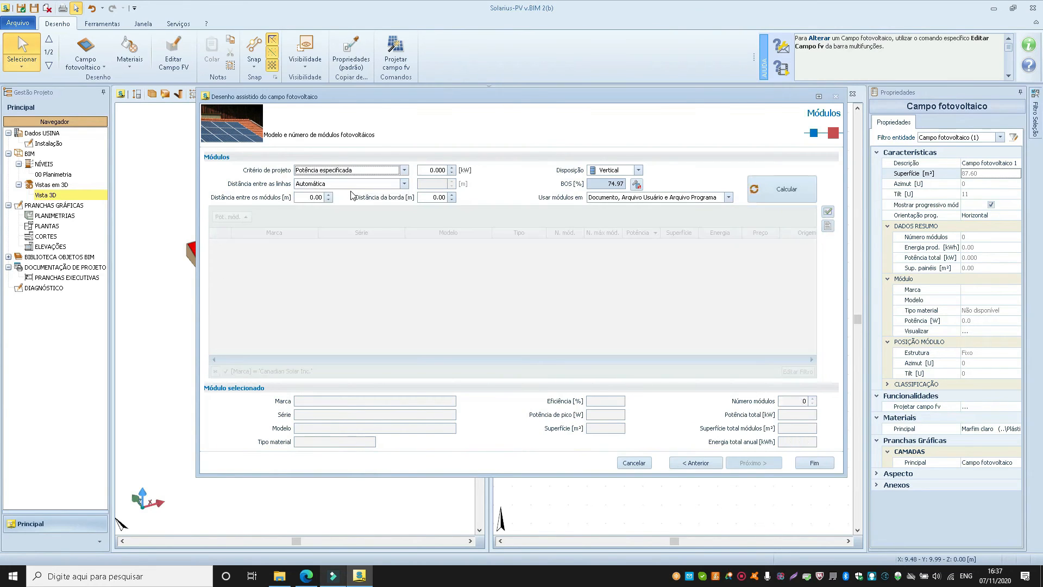
pyautogui.press('Tab')
pyautogui.write('5')
pyautogui.moveTo(429, 170); pyautogui.dragTo(461, 174)
pyautogui.click(788, 192)
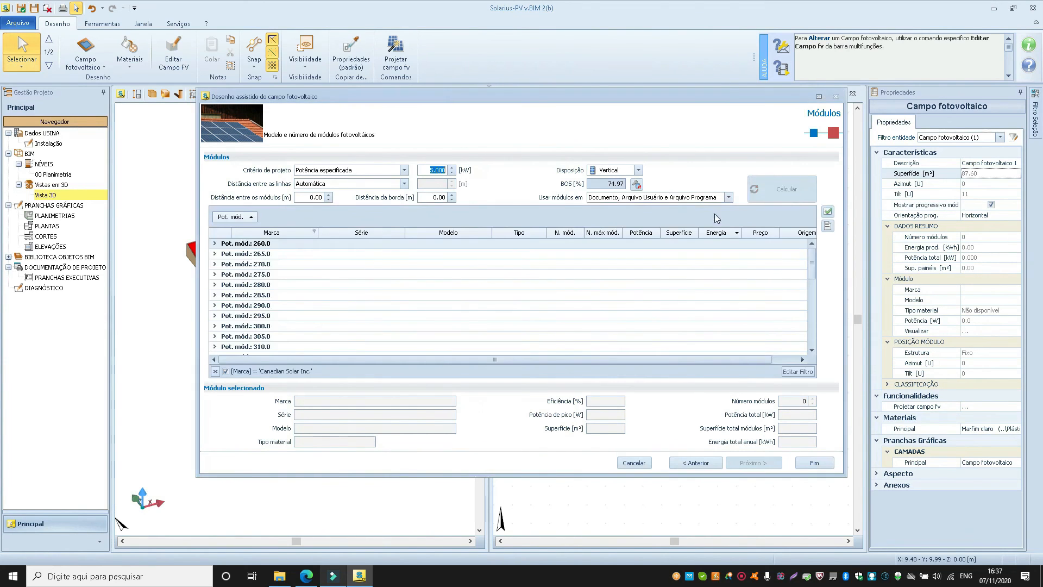
# Expand the 340.0 power group and choose the Canadian Solar HiKu CS3L-330-345P module, model CS3L-340P, checking its module count.
pyautogui.scroll(-2, 239, 313)
pyautogui.scroll(-1, 228, 320)
pyautogui.click(215, 327)
pyautogui.click(215, 327)
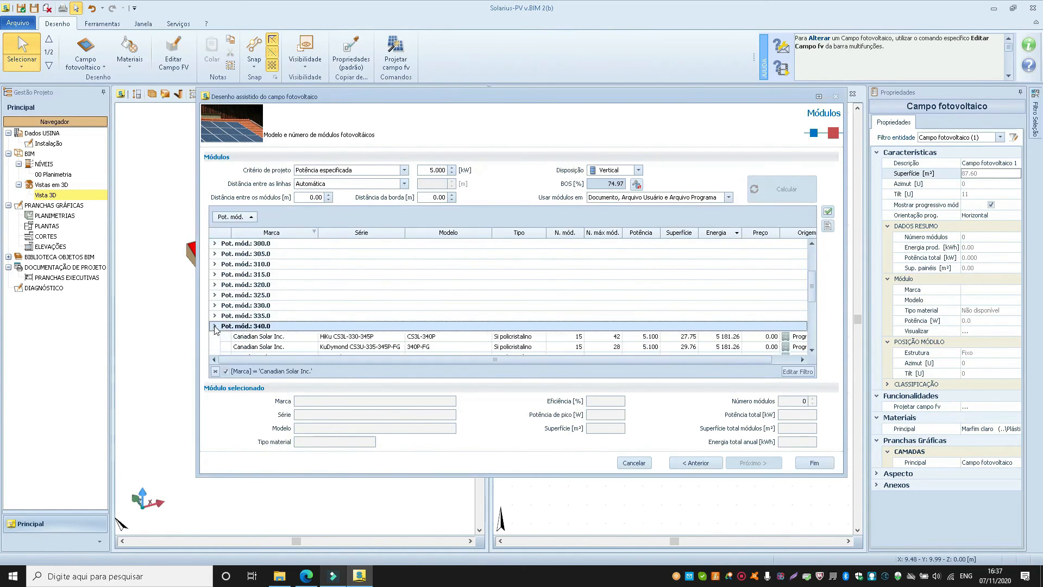
pyautogui.scroll(-1, 223, 324)
pyautogui.click(231, 315)
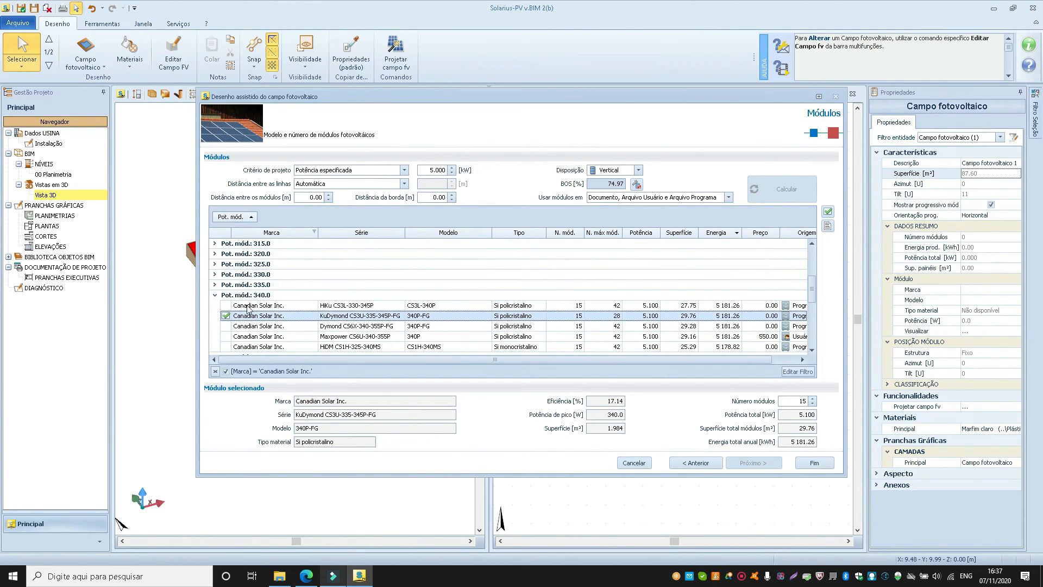
pyautogui.click(248, 307)
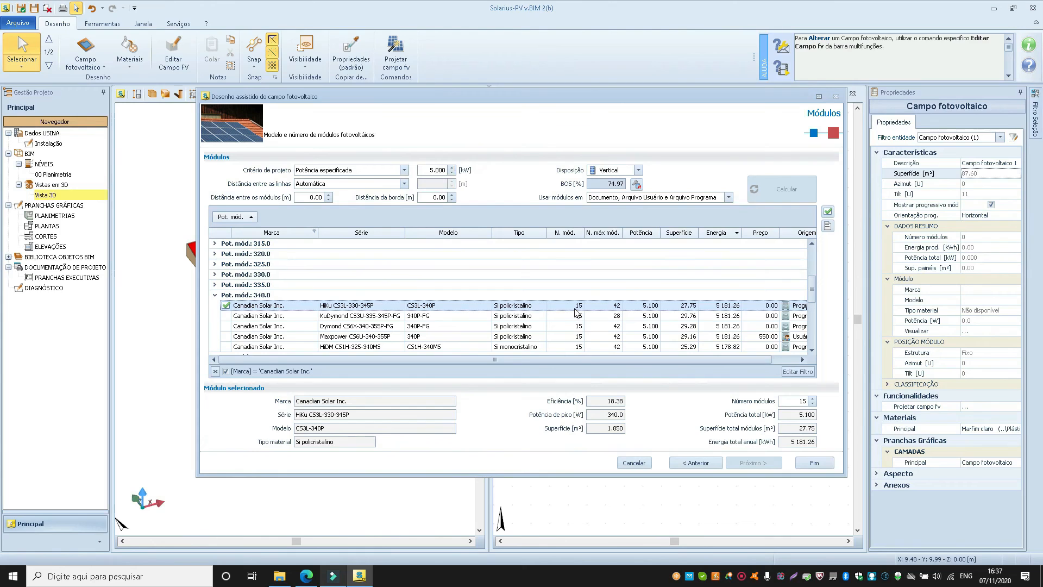
pyautogui.click(798, 401)
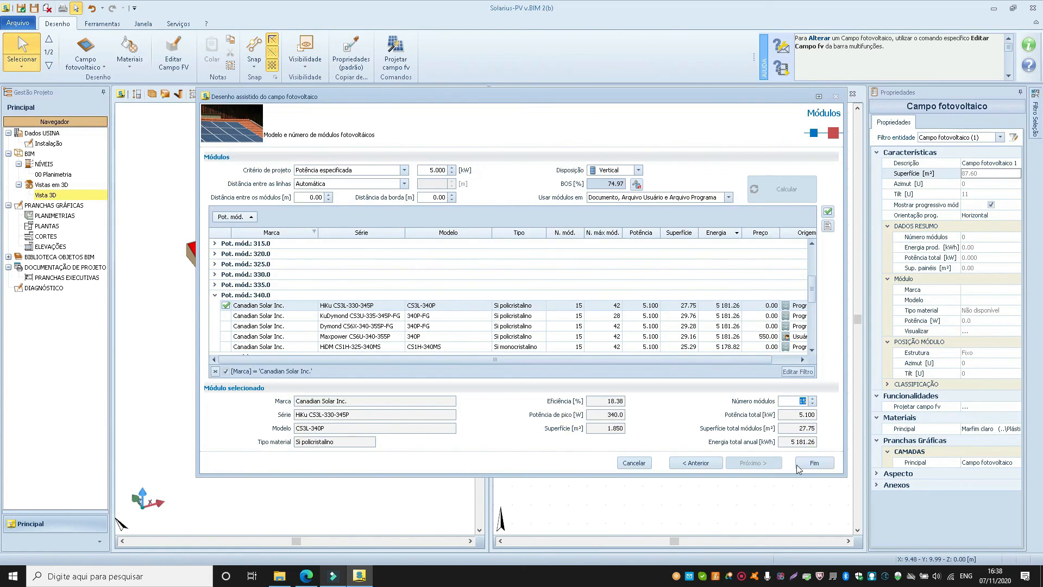
# View the technical data sheet of the selected CS3L-340P module and close it.
pyautogui.click(828, 213)
pyautogui.click(827, 226)
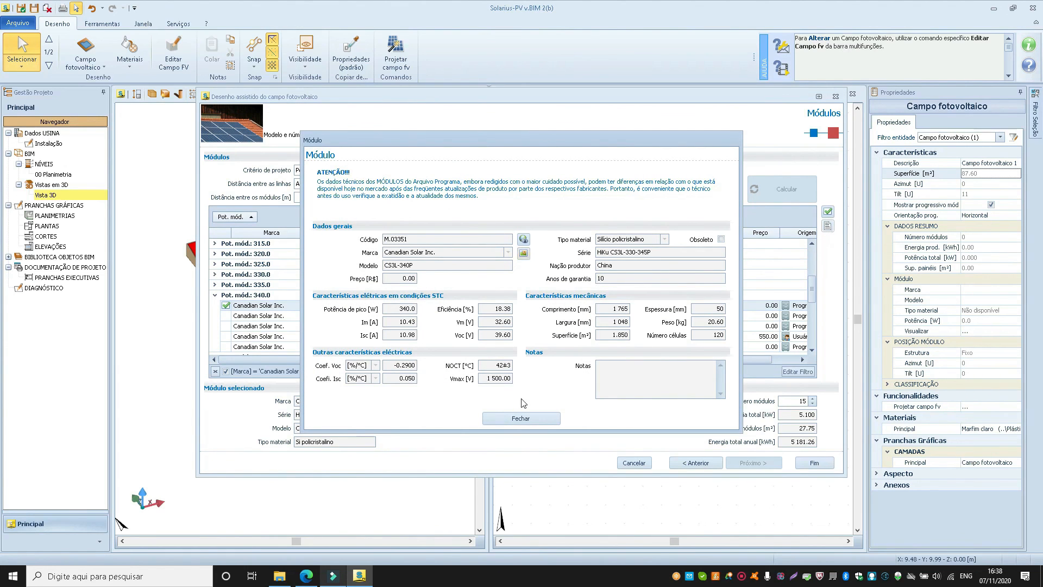
pyautogui.click(513, 420)
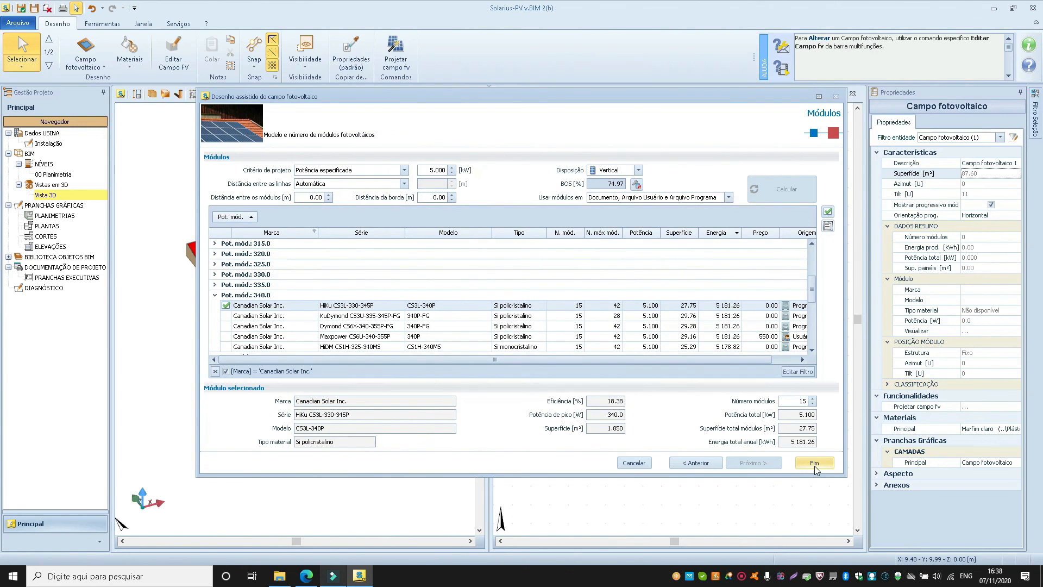
# Finish the assisted design to place the modules on the roof and inspect them in the 3D view.
pyautogui.click(814, 462)
pyautogui.scroll(2, 174, 249)
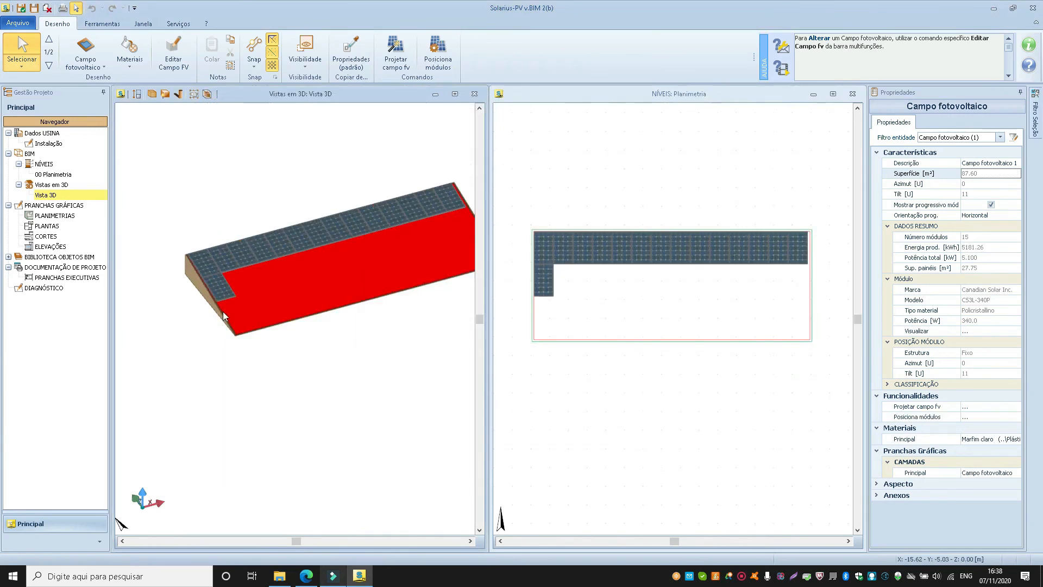
pyautogui.scroll(-1, 222, 312)
pyautogui.moveTo(275, 288); pyautogui.dragTo(276, 226, button='middle')
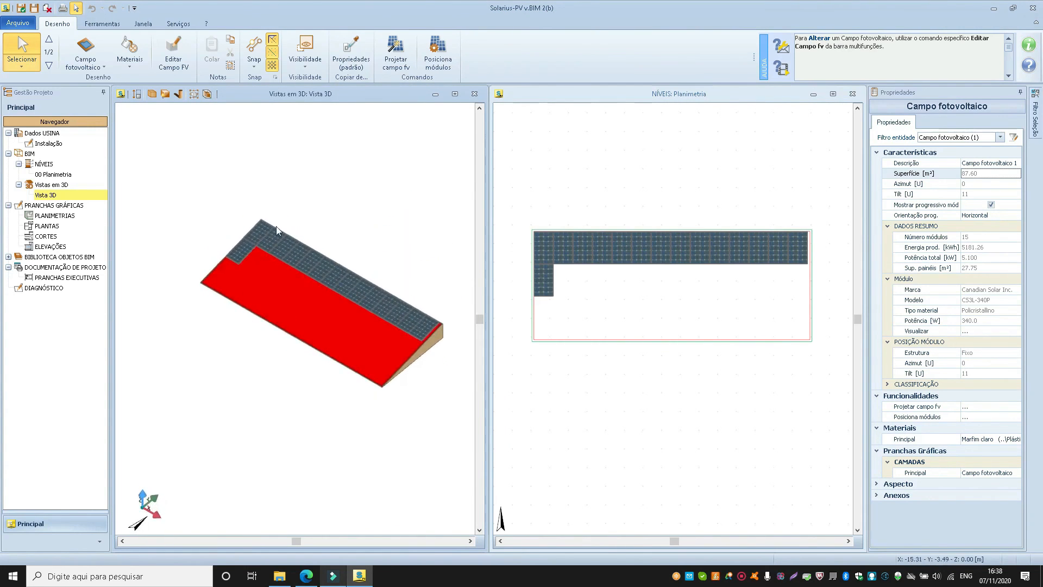
pyautogui.click(92, 69)
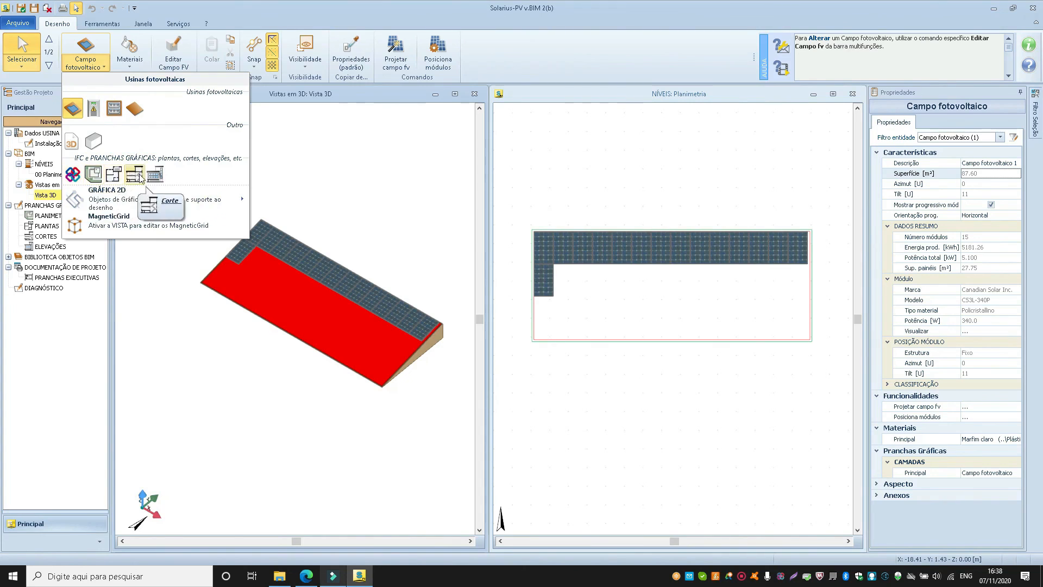
pyautogui.moveTo(152, 202)
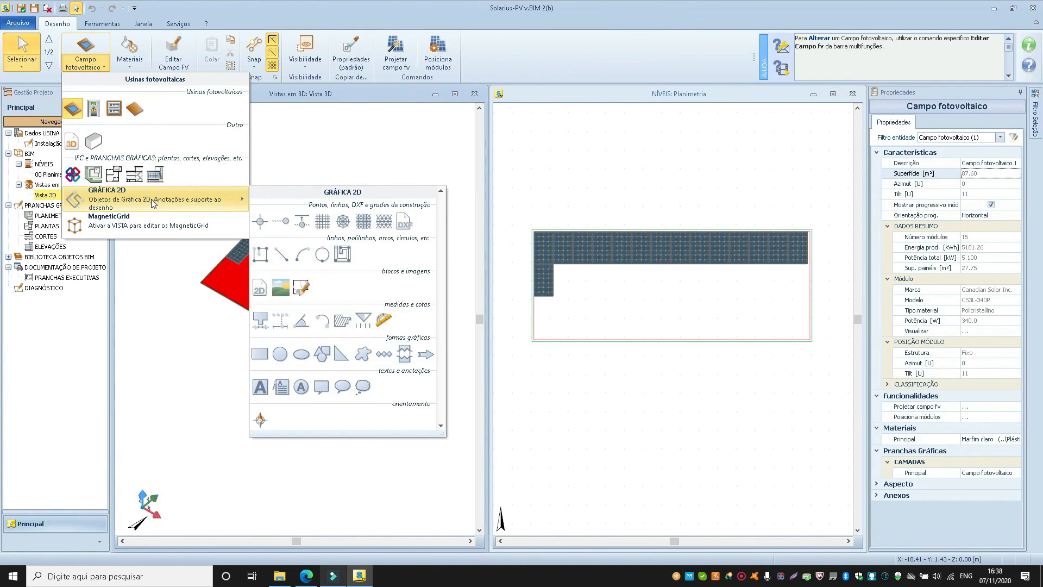
pyautogui.click(741, 574)
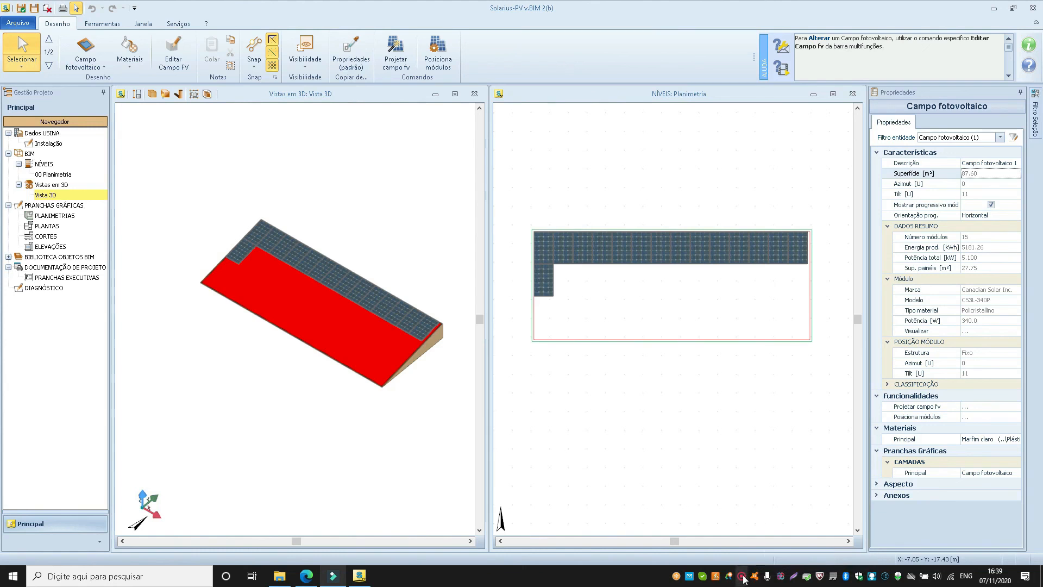
pyautogui.click(741, 576)
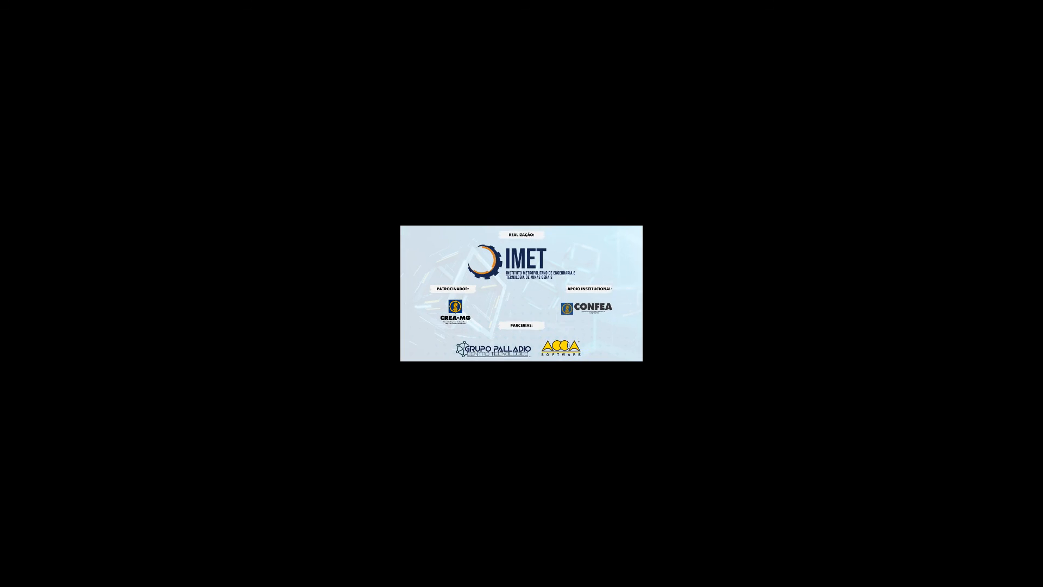